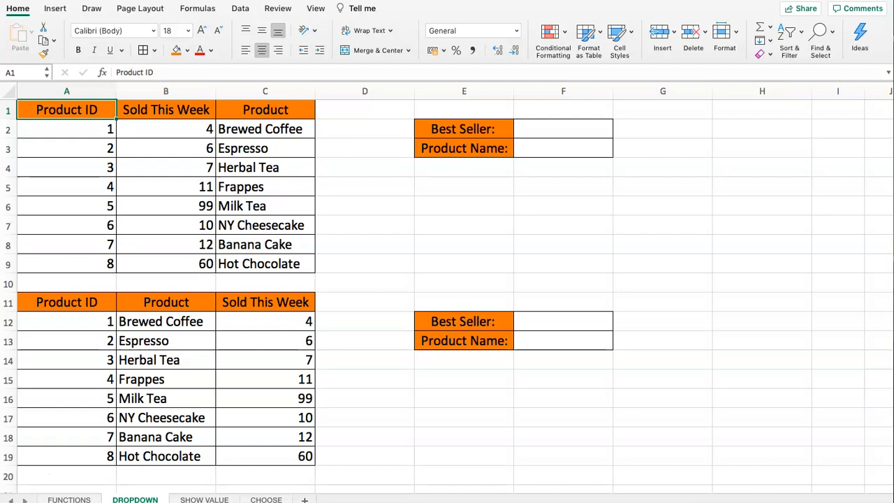
Step: Examine the two product tables and compare the order of their Product ID, Sold This Week and Product columns
{"action": "left_click", "coordinate": [335, 228]}
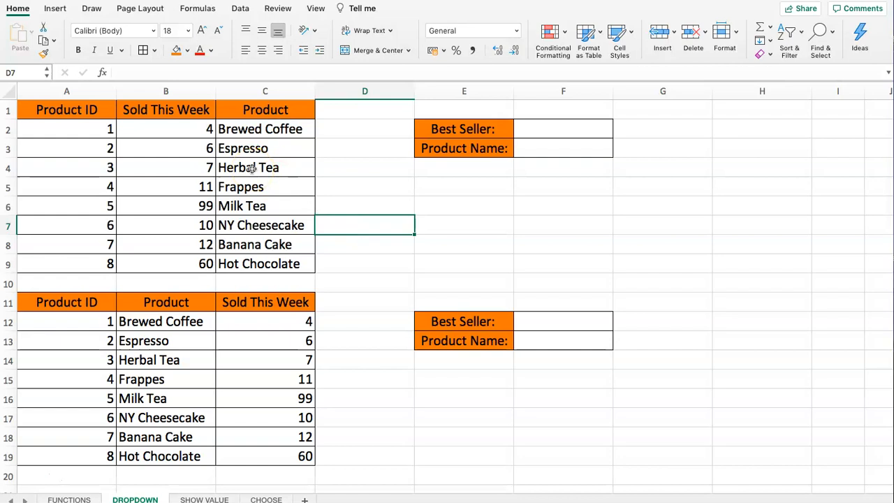
{"action": "left_click_drag", "start_coordinate": [63, 110], "coordinate": [231, 260]}
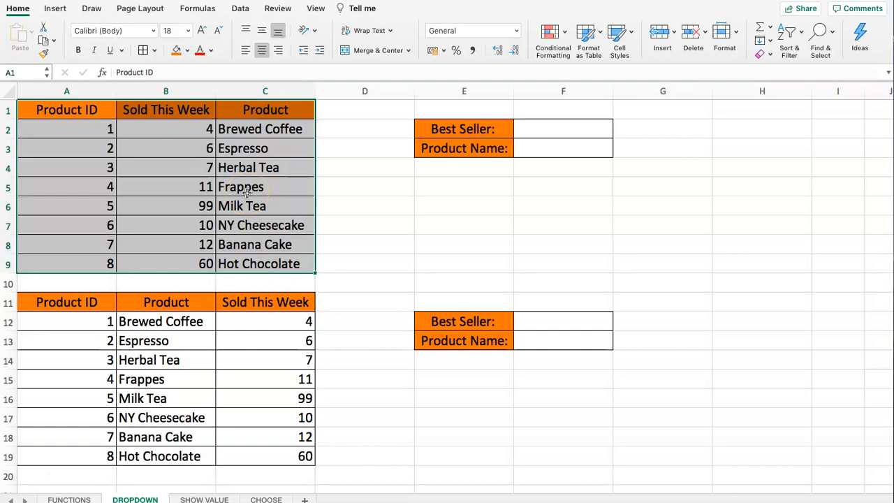
{"action": "left_click_drag", "start_coordinate": [76, 303], "coordinate": [289, 456]}
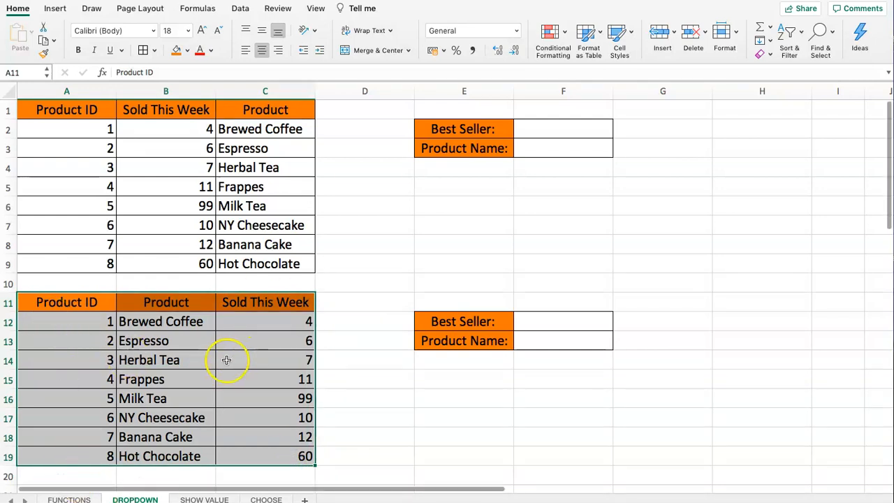
{"action": "left_click", "coordinate": [123, 328]}
{"action": "left_click_drag", "start_coordinate": [70, 307], "coordinate": [72, 433]}
{"action": "left_click_drag", "start_coordinate": [143, 308], "coordinate": [159, 427]}
{"action": "left_click_drag", "start_coordinate": [232, 309], "coordinate": [250, 452]}
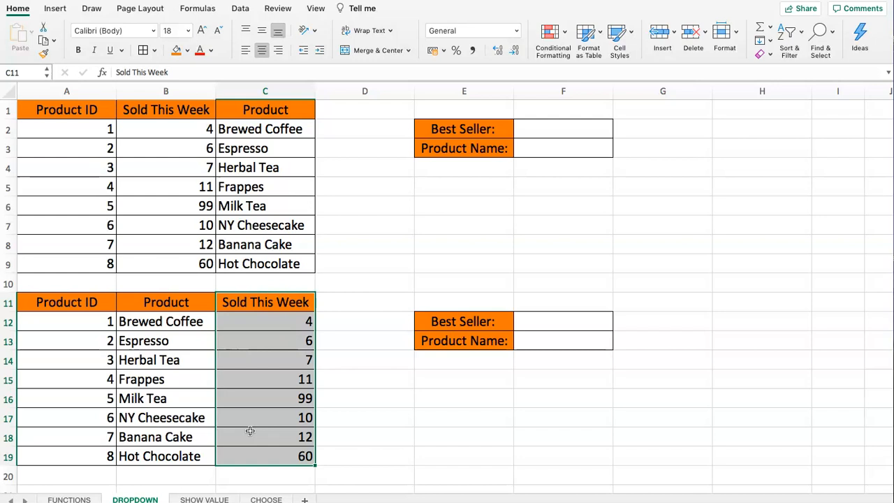
{"action": "left_click", "coordinate": [136, 166]}
{"action": "left_click_drag", "start_coordinate": [63, 124], "coordinate": [265, 265]}
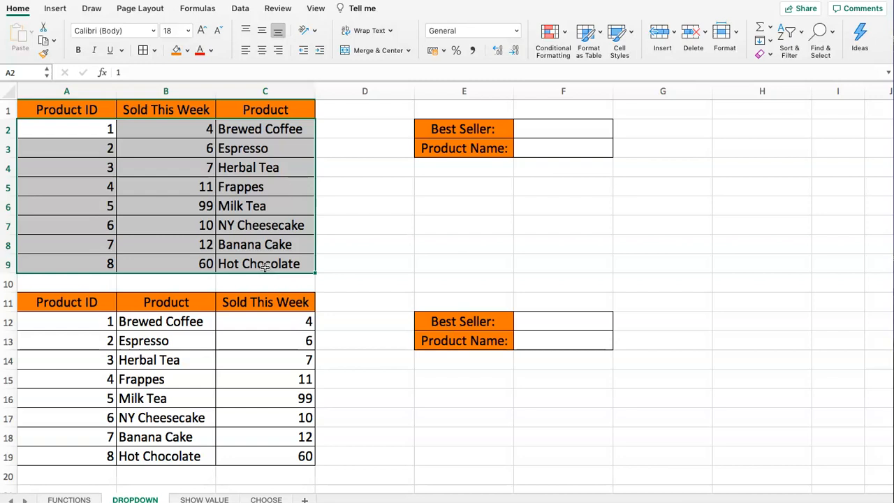
{"action": "left_click", "coordinate": [171, 167]}
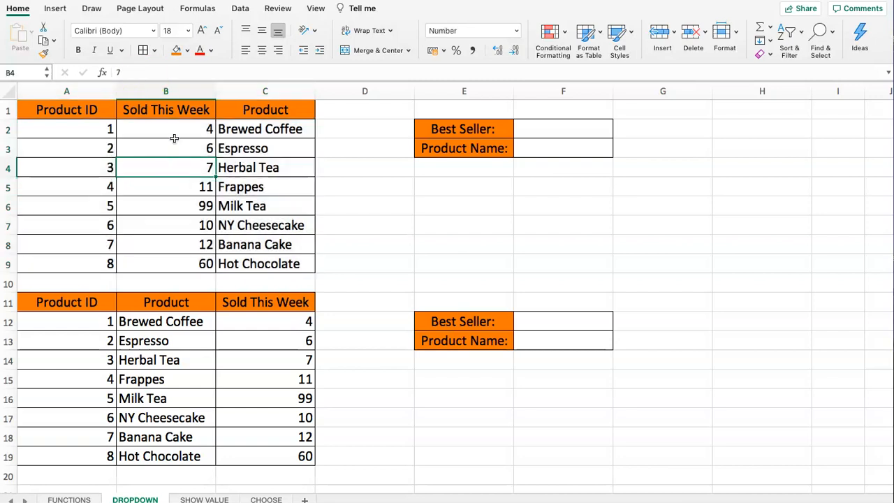
{"action": "left_click_drag", "start_coordinate": [165, 127], "coordinate": [152, 267]}
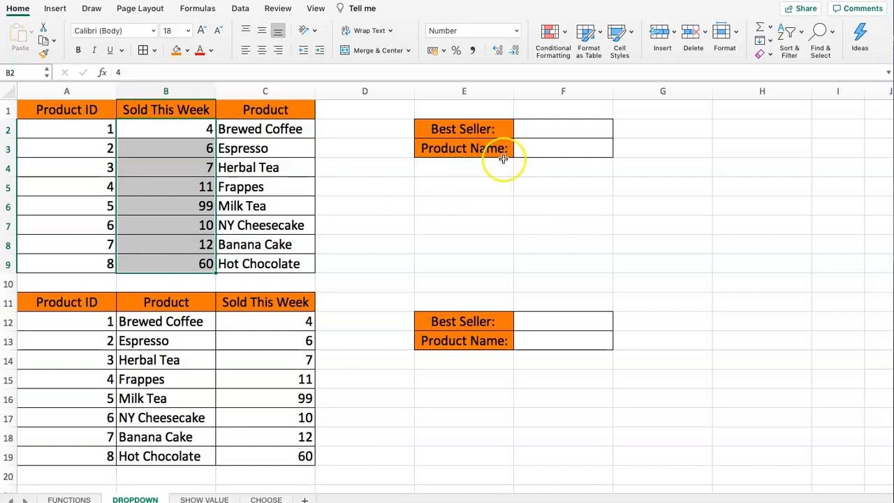
Step: Review the empty Best Seller and Product Name cells alongside the upper table's Sold This Week and Product columns that feed them
{"action": "left_click", "coordinate": [528, 130]}
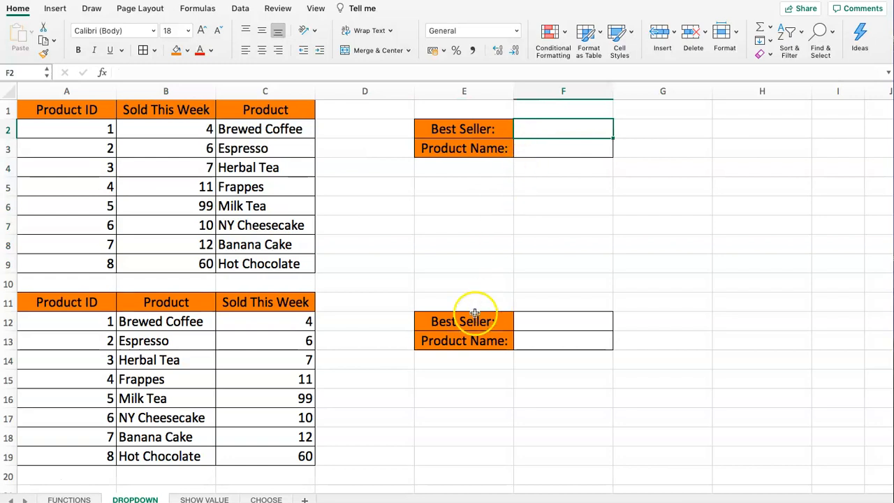
{"action": "left_click_drag", "start_coordinate": [479, 315], "coordinate": [552, 351]}
{"action": "left_click", "coordinate": [561, 125]}
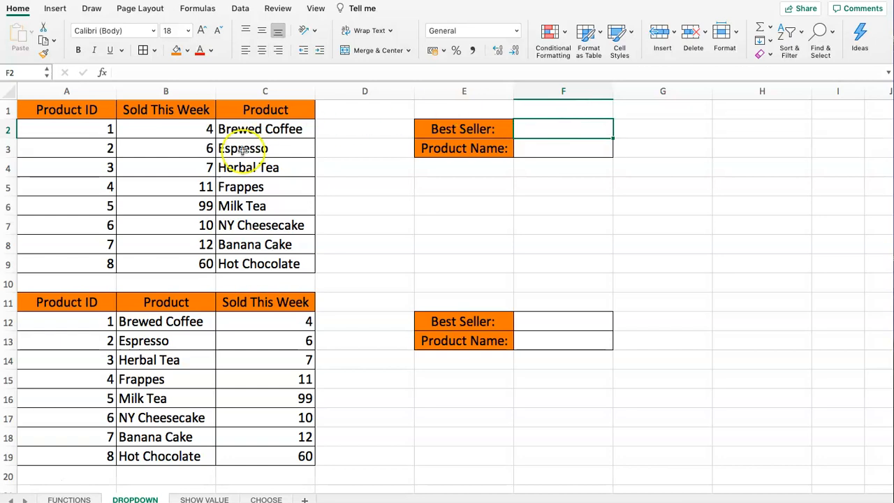
{"action": "left_click_drag", "start_coordinate": [147, 128], "coordinate": [161, 266]}
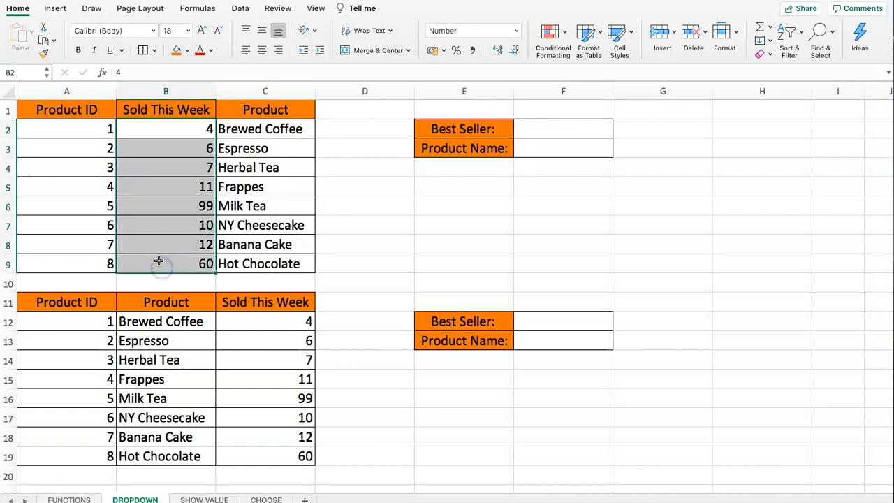
{"action": "left_click", "coordinate": [166, 189]}
{"action": "left_click_drag", "start_coordinate": [172, 140], "coordinate": [179, 265]}
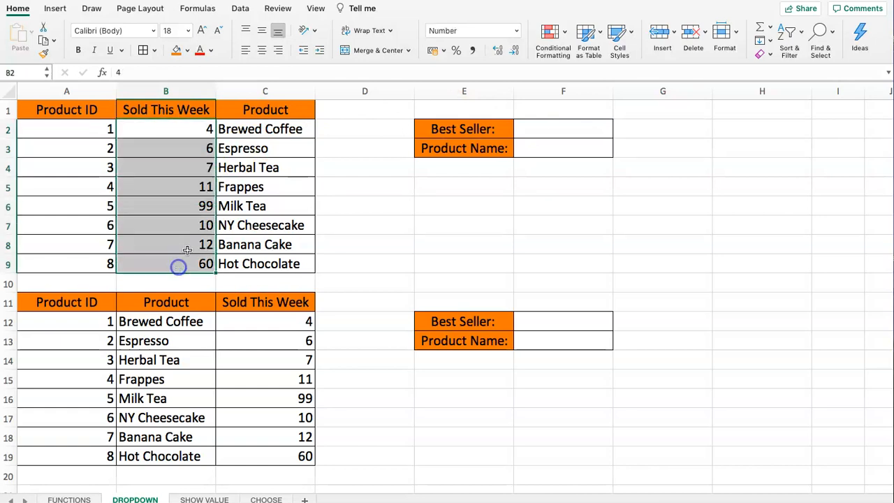
{"action": "left_click", "coordinate": [529, 153]}
{"action": "left_click_drag", "start_coordinate": [238, 127], "coordinate": [253, 261]}
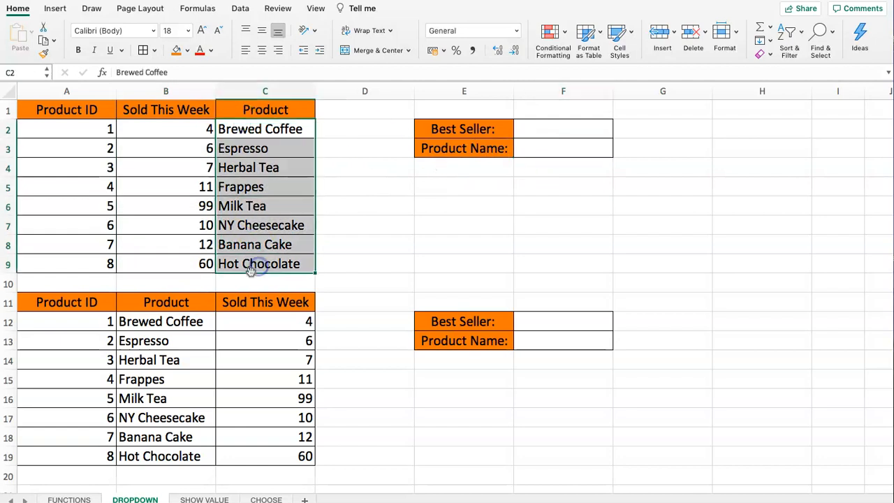
Step: Enter =LARGE(B2:B9, 1) in cell F2 to find the upper table's best-selling quantity
{"action": "left_click", "coordinate": [527, 133]}
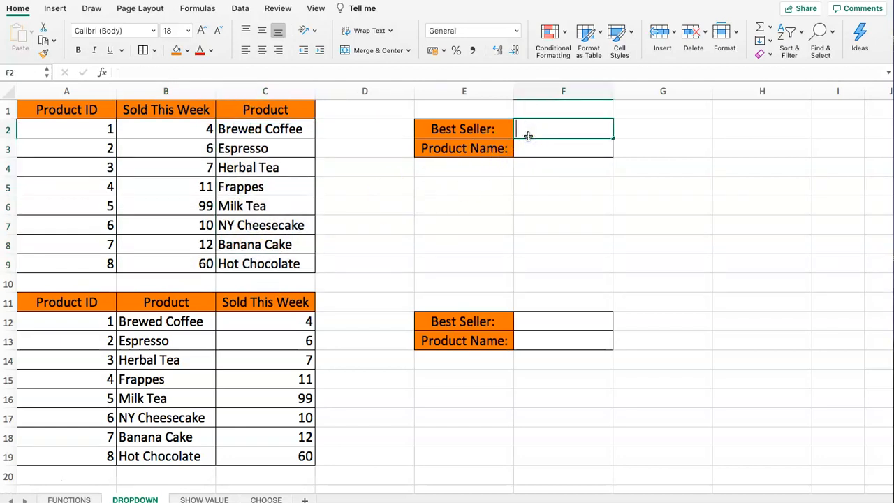
{"action": "type", "text": "=LARGE("}
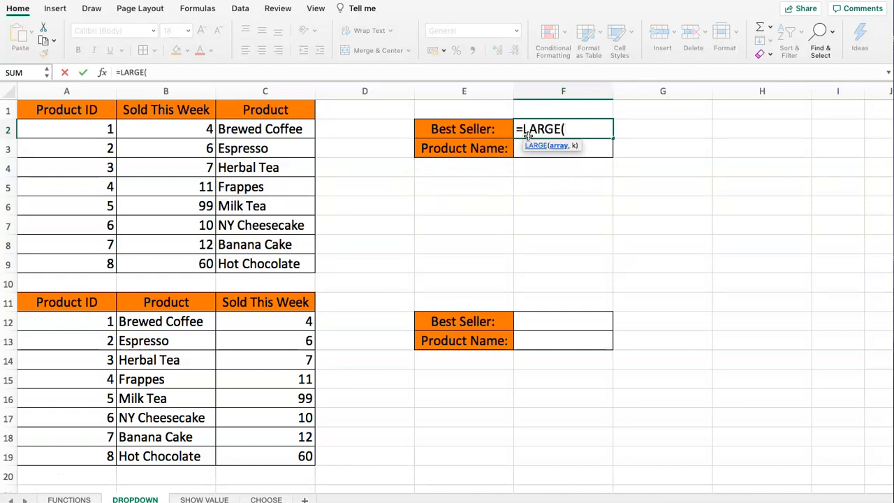
{"action": "left_click", "coordinate": [565, 151]}
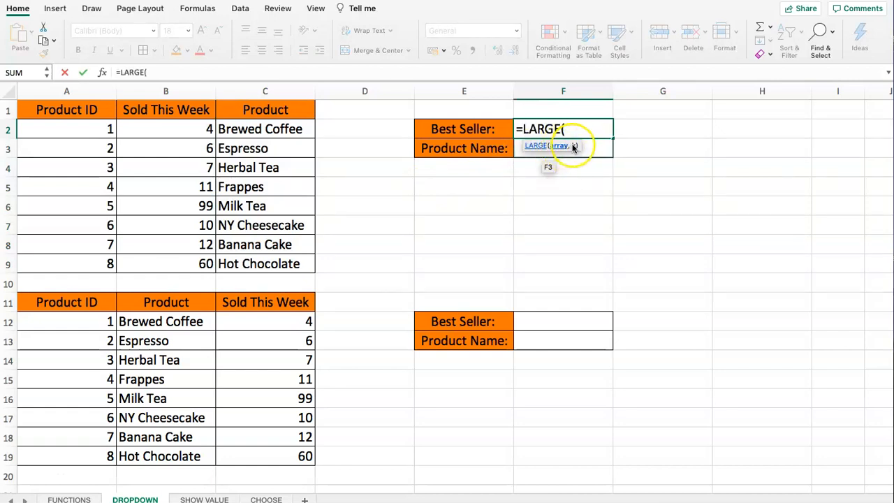
{"action": "left_click", "coordinate": [181, 73]}
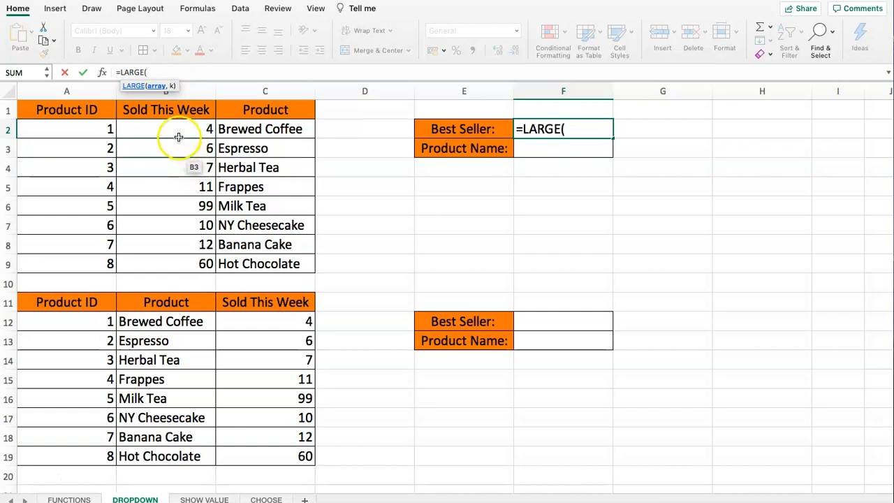
{"action": "left_click_drag", "start_coordinate": [177, 129], "coordinate": [174, 260]}
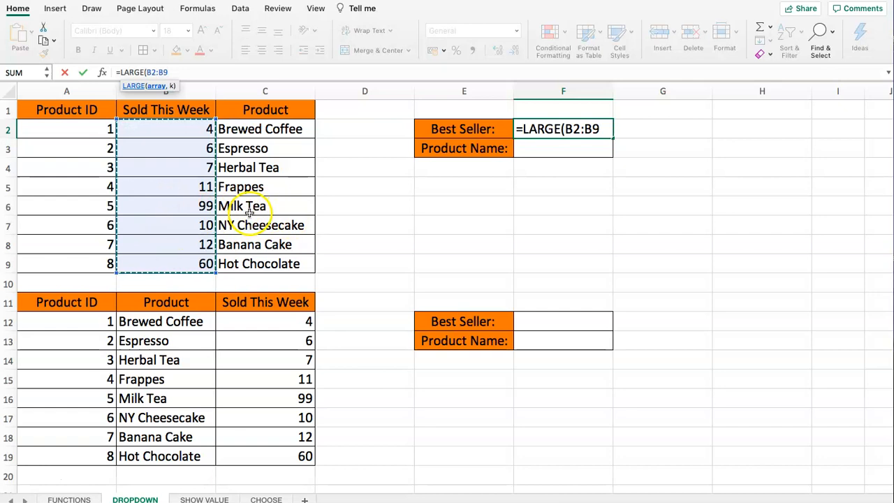
{"action": "type", "text": ", 1)"}
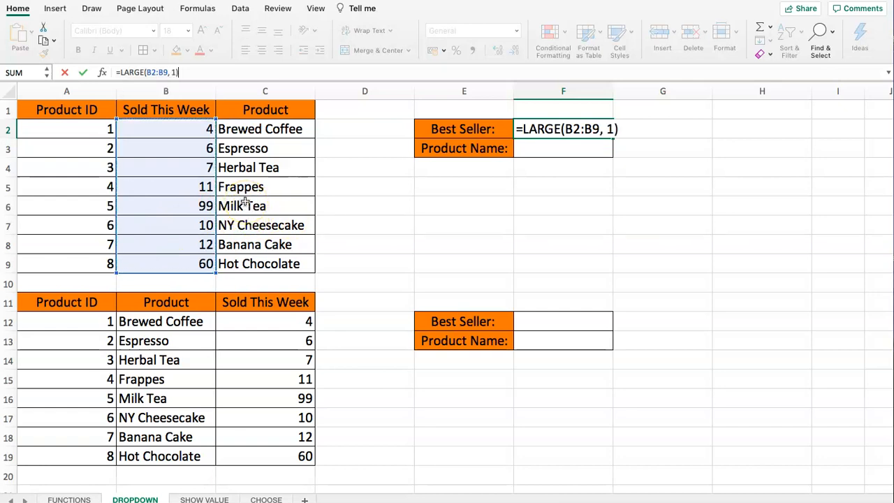
{"action": "key", "text": "Return"}
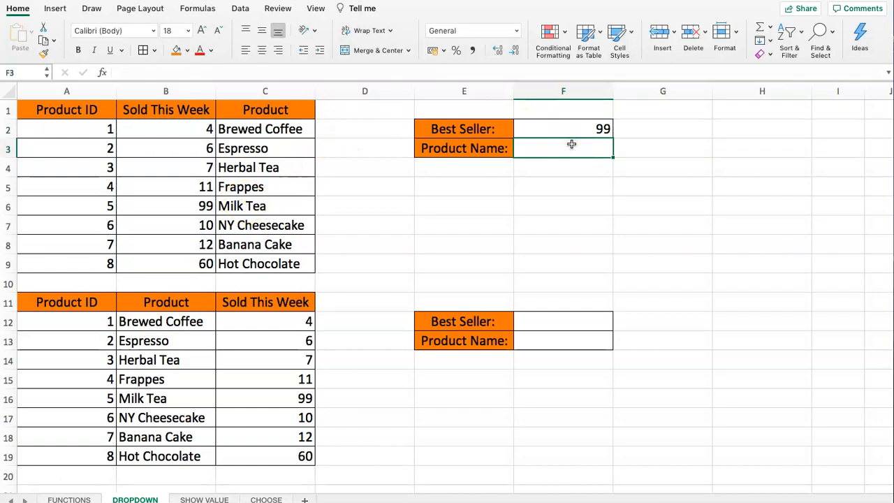
Step: Enter =VLOOKUP(F2,B2:C9,2,FALSE) in cell F3 to find the best seller's product name with an exact match
{"action": "type", "text": "="}
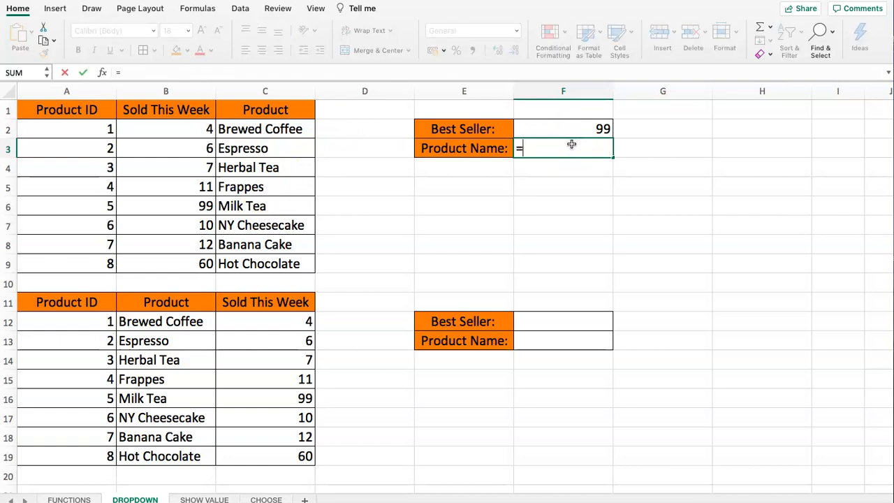
{"action": "type", "text": "VLOOKUP"}
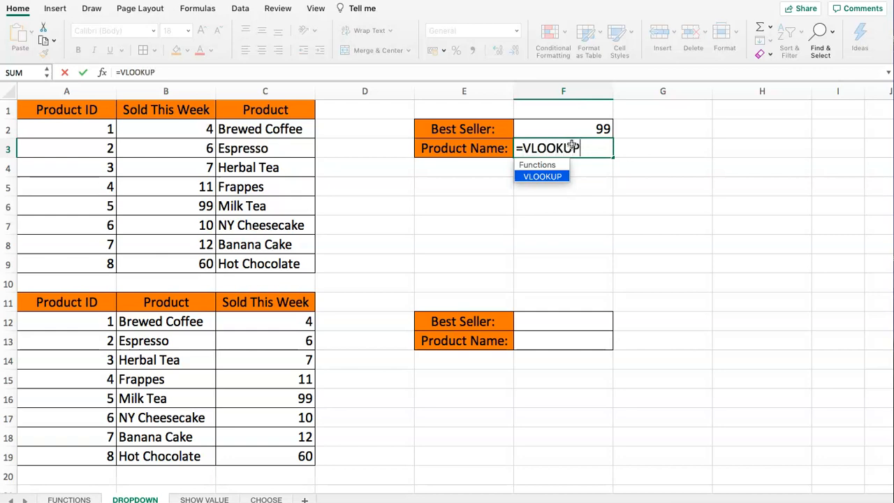
{"action": "type", "text": "("}
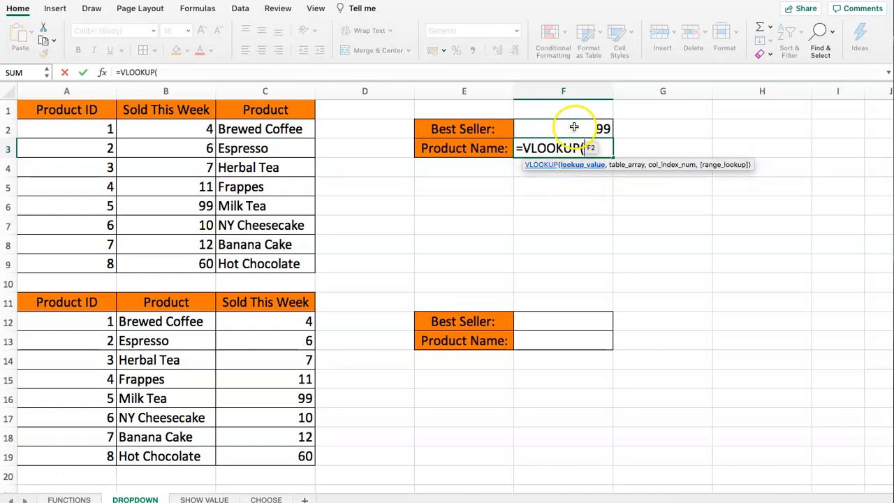
{"action": "left_click", "coordinate": [574, 127]}
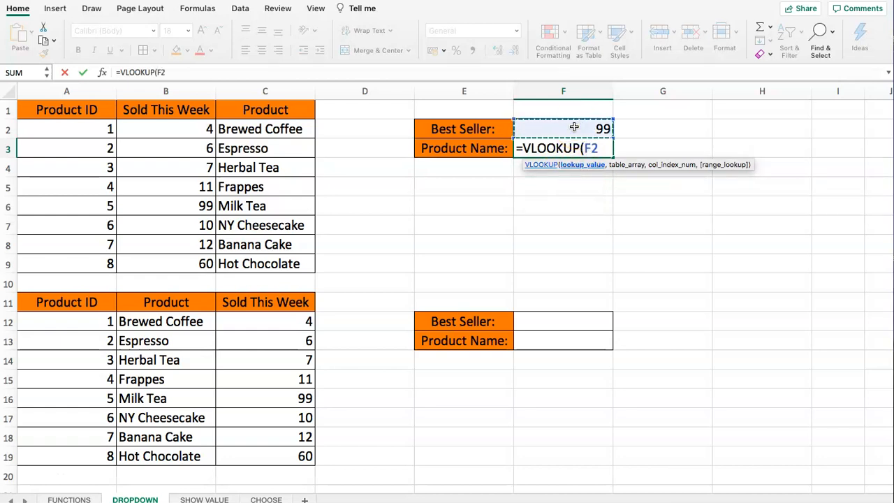
{"action": "type", "text": ","}
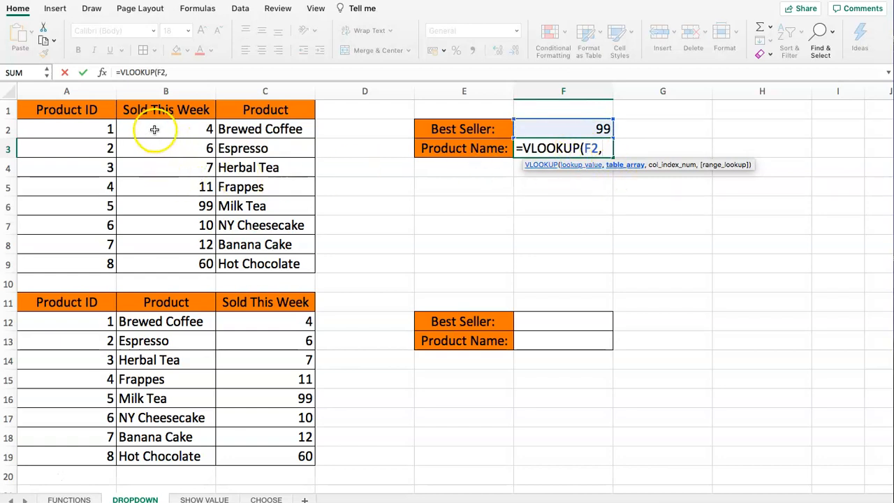
{"action": "left_click_drag", "start_coordinate": [144, 125], "coordinate": [255, 264]}
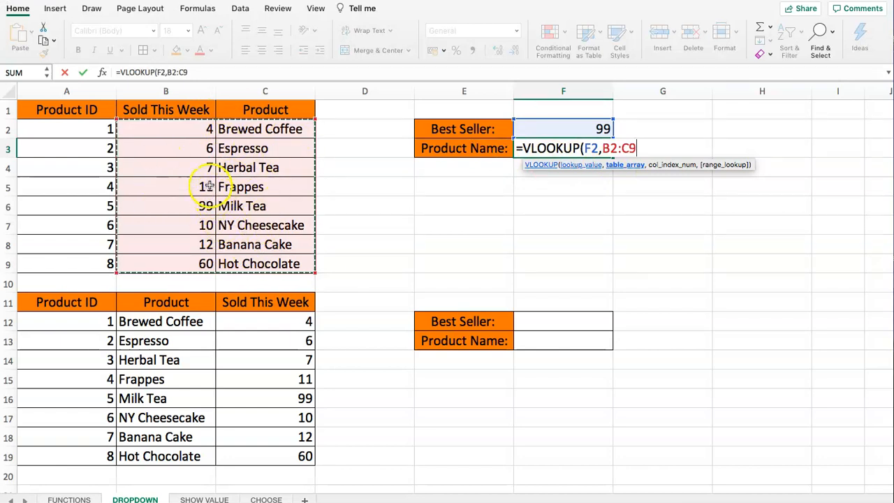
{"action": "type", "text": ",2"}
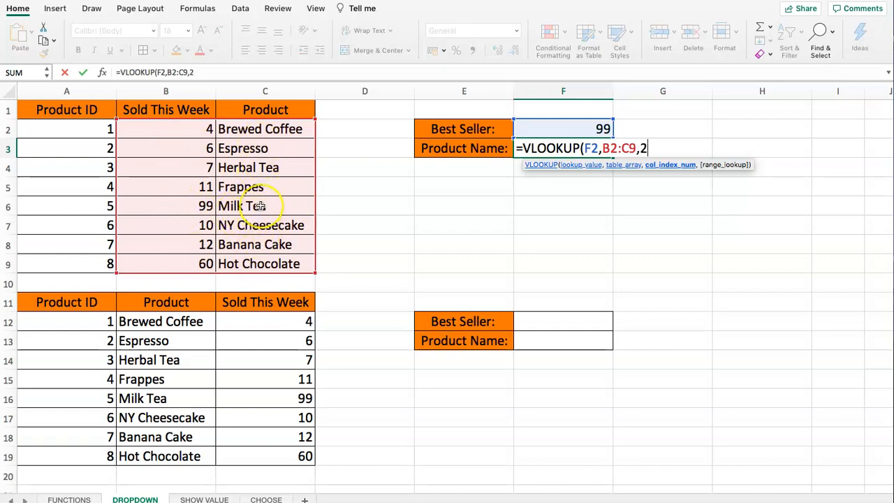
{"action": "type", "text": ","}
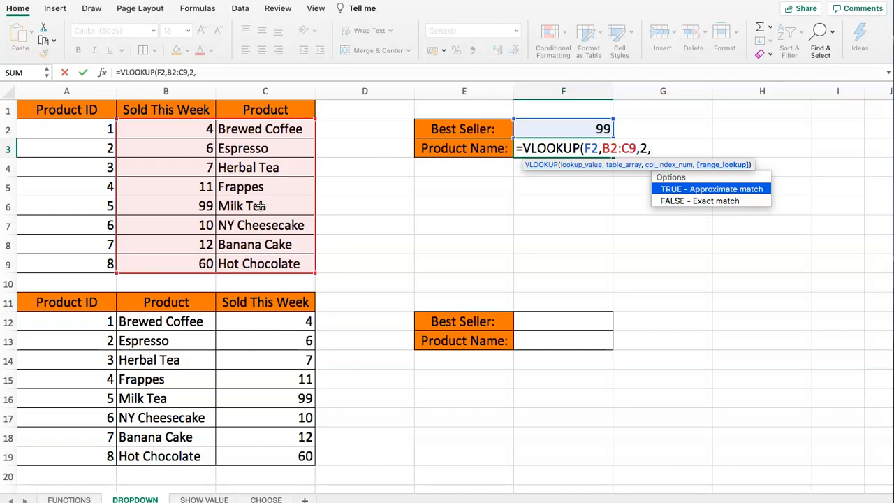
{"action": "double_click", "coordinate": [666, 202]}
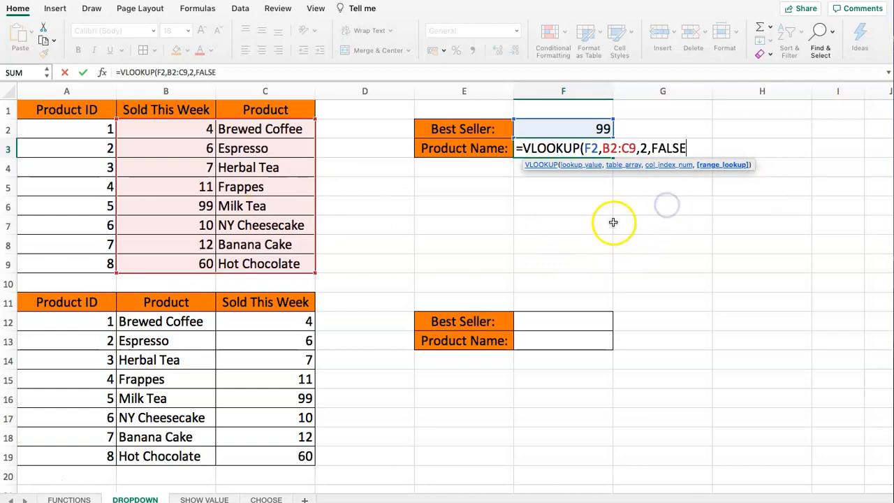
{"action": "type", "text": ")"}
{"action": "key", "text": "Return"}
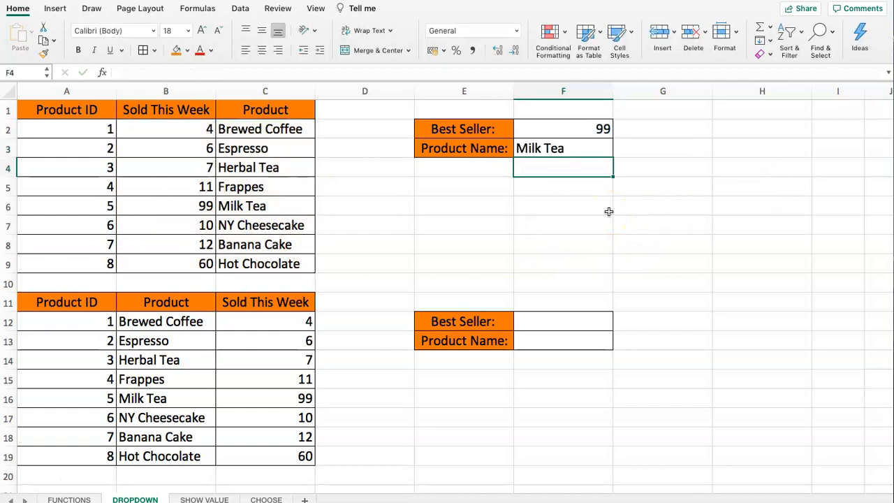
{"action": "left_click", "coordinate": [562, 147]}
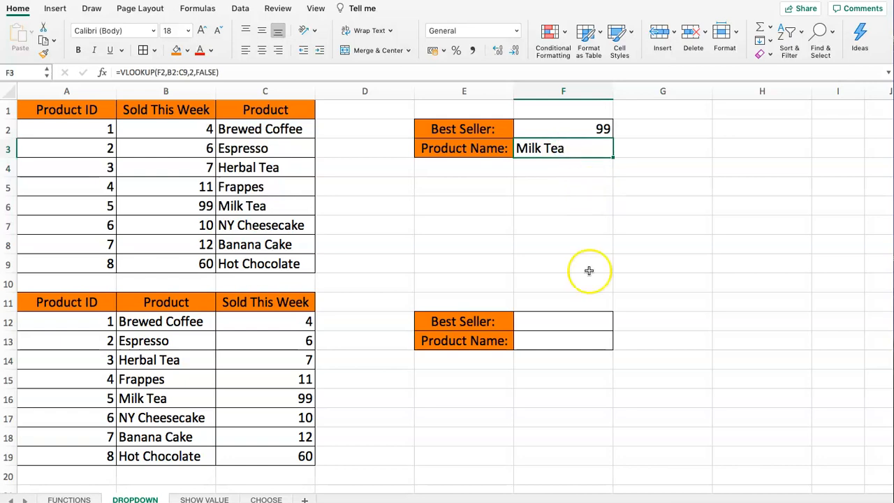
Step: Enter =LARGE(C12:C19,1) in cell F12 to find the lower table's best-selling quantity
{"action": "left_click", "coordinate": [545, 320]}
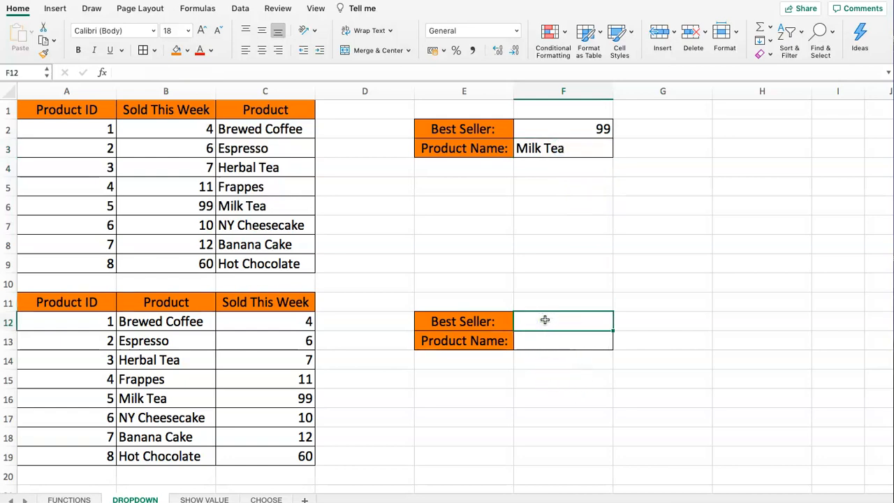
{"action": "left_click_drag", "start_coordinate": [202, 323], "coordinate": [263, 440]}
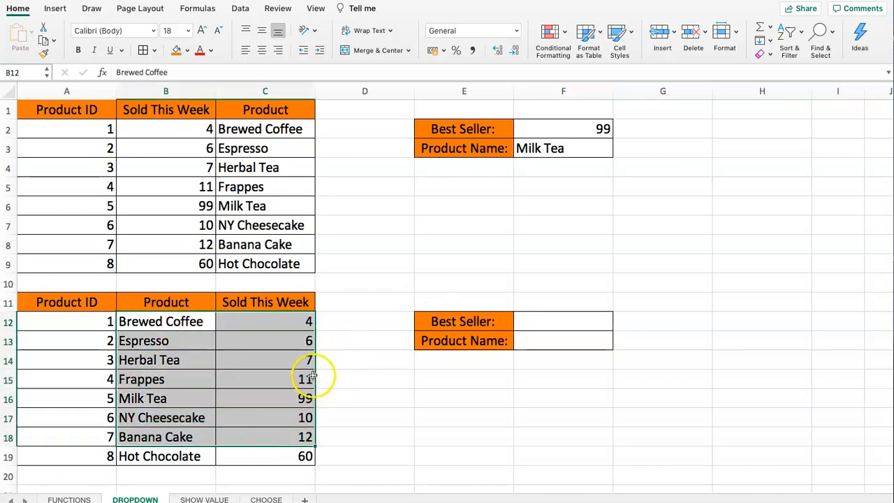
{"action": "left_click", "coordinate": [405, 282]}
{"action": "left_click", "coordinate": [552, 323]}
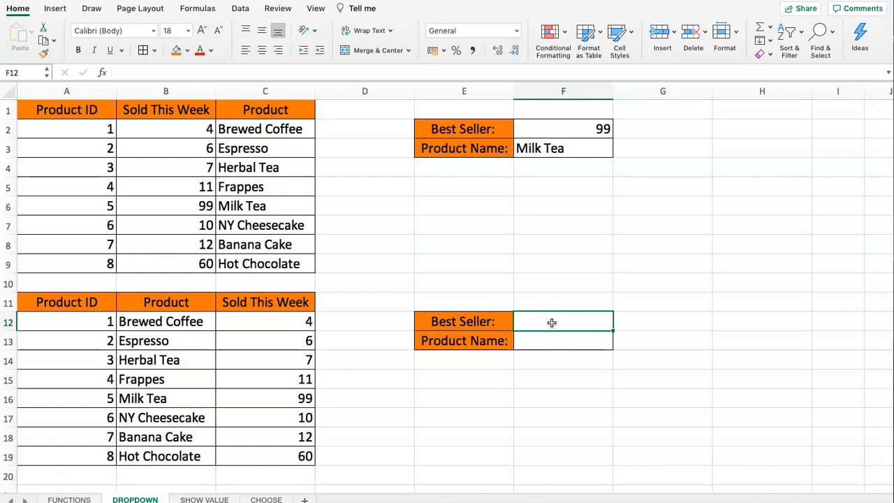
{"action": "type", "text": "=LAR"}
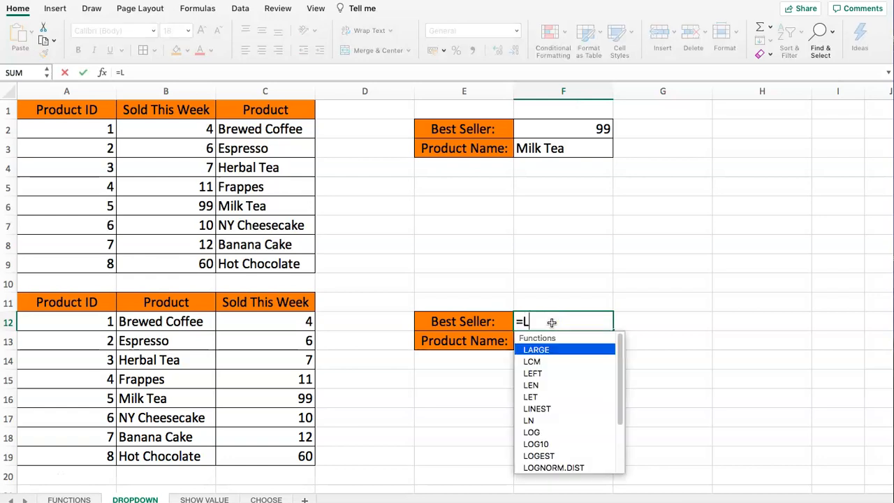
{"action": "key", "text": "BackSpace"}
{"action": "type", "text": "ARGER"}
{"action": "key", "text": "BackSpace"}
{"action": "type", "text": "("}
{"action": "left_click_drag", "start_coordinate": [202, 321], "coordinate": [305, 463]}
{"action": "left_click", "coordinate": [259, 322]}
{"action": "left_click_drag", "start_coordinate": [259, 323], "coordinate": [269, 456]}
{"action": "type", "text": ",1)"}
{"action": "key", "text": "Return"}
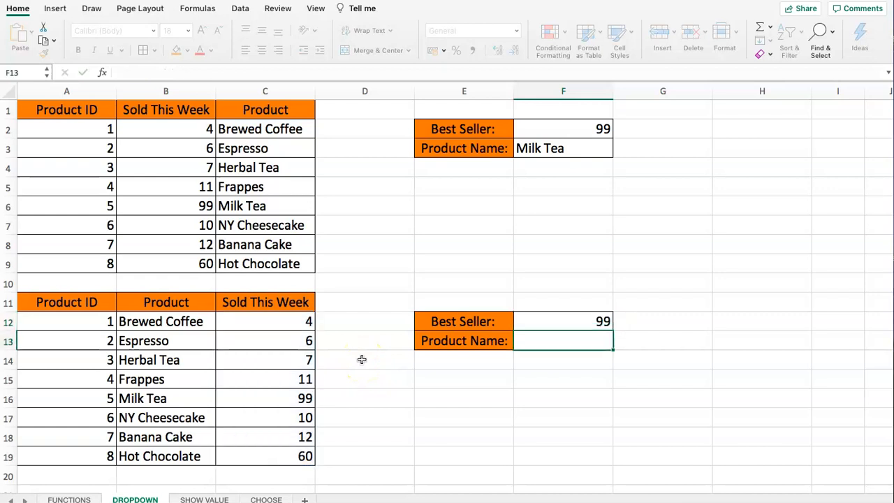
Step: Try to find the lower table's best-selling product name by entering =VLOOKUP(F12,B12:C19,1,FALSE) in cell F13
{"action": "type", "text": "=VLOOKUP"}
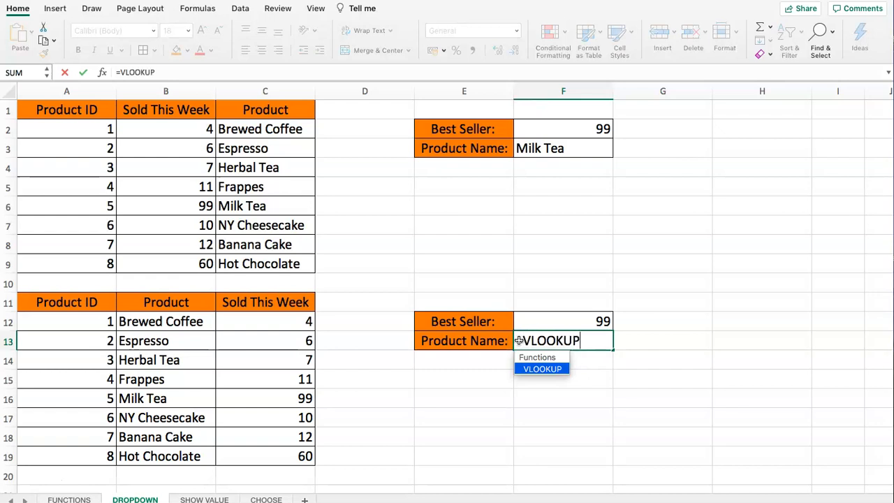
{"action": "type", "text": "("}
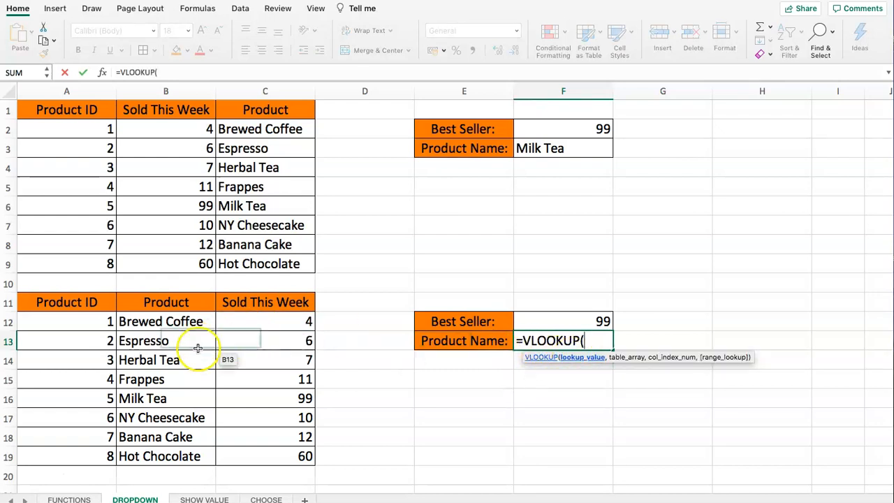
{"action": "left_click", "coordinate": [588, 327]}
{"action": "type", "text": ","}
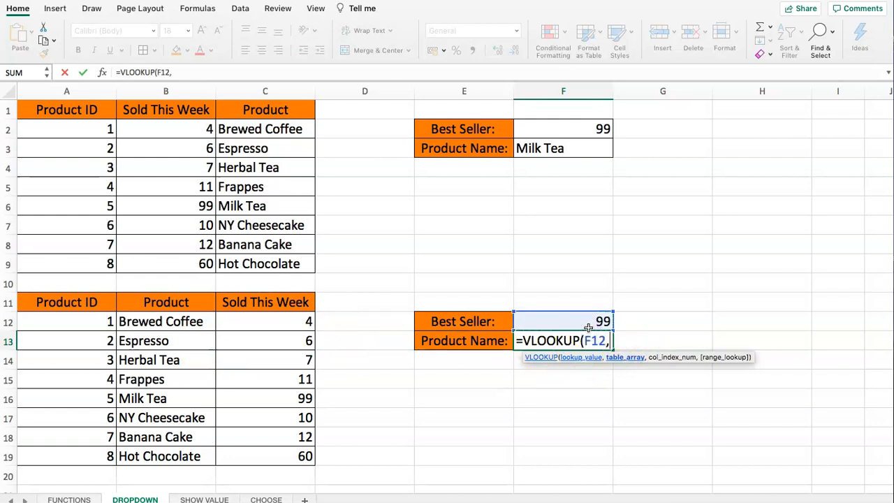
{"action": "left_click_drag", "start_coordinate": [162, 322], "coordinate": [298, 446]}
{"action": "type", "text": ",1"}
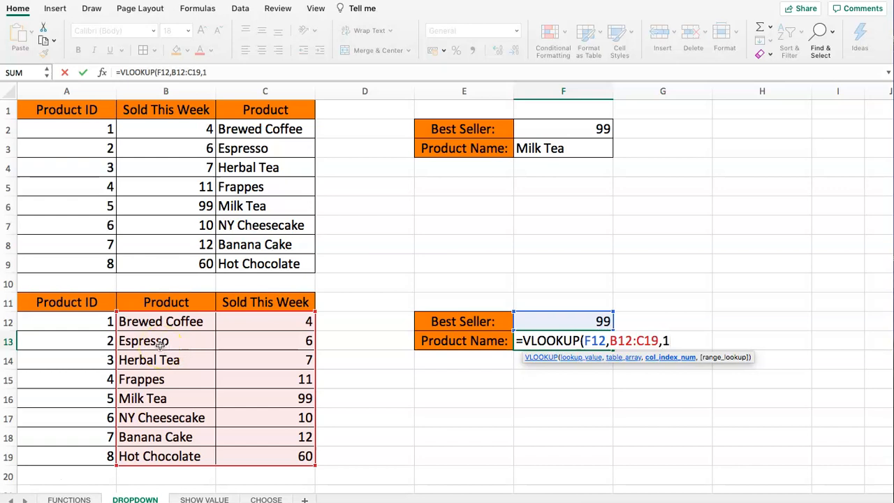
{"action": "type", "text": ","}
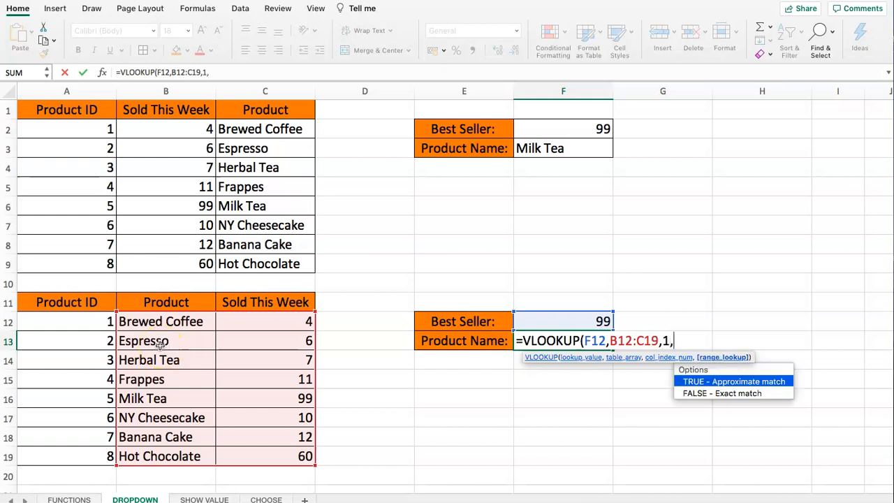
{"action": "double_click", "coordinate": [690, 393]}
{"action": "type", "text": ")"}
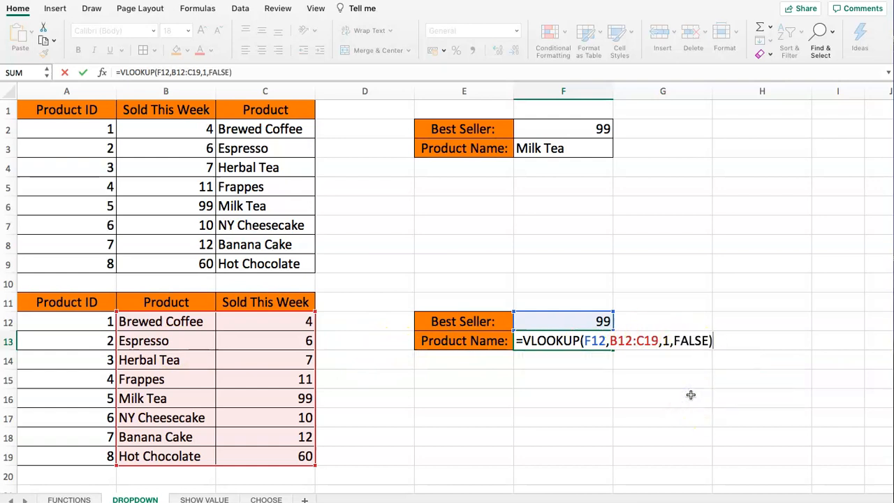
{"action": "key", "text": "Return"}
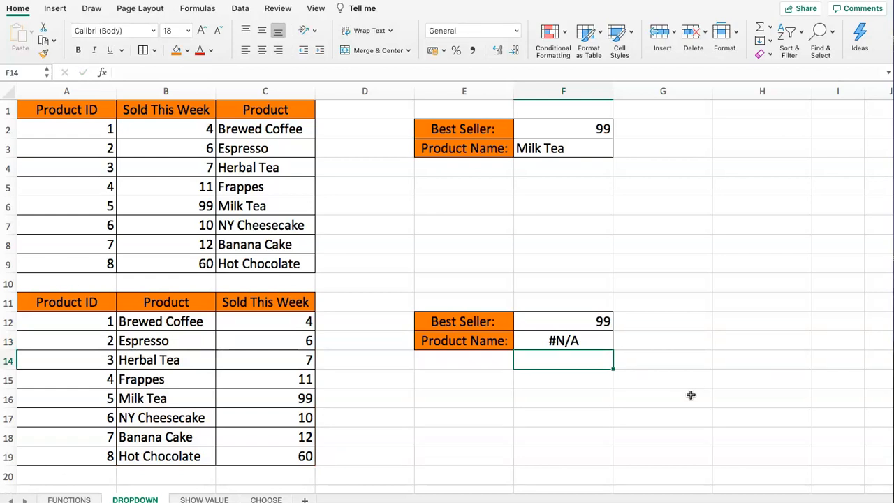
Step: Examine how the lower table's Sold This Week column relates to its Product column and to the Best Seller cell
{"action": "left_click_drag", "start_coordinate": [253, 323], "coordinate": [259, 451]}
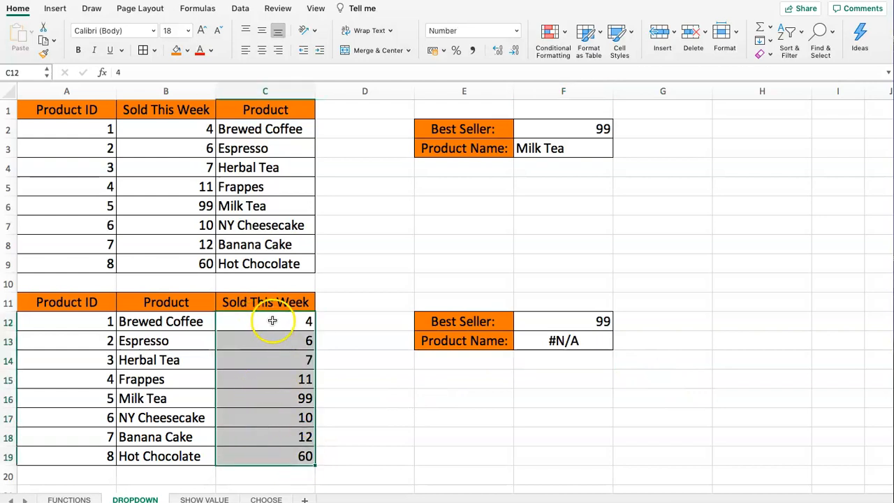
{"action": "left_click_drag", "start_coordinate": [268, 319], "coordinate": [610, 326]}
{"action": "left_click", "coordinate": [352, 377]}
{"action": "left_click_drag", "start_coordinate": [148, 324], "coordinate": [136, 457]}
{"action": "left_click_drag", "start_coordinate": [245, 319], "coordinate": [259, 455]}
{"action": "left_click_drag", "start_coordinate": [349, 395], "coordinate": [360, 326]}
{"action": "left_click_drag", "start_coordinate": [273, 400], "coordinate": [167, 396]}
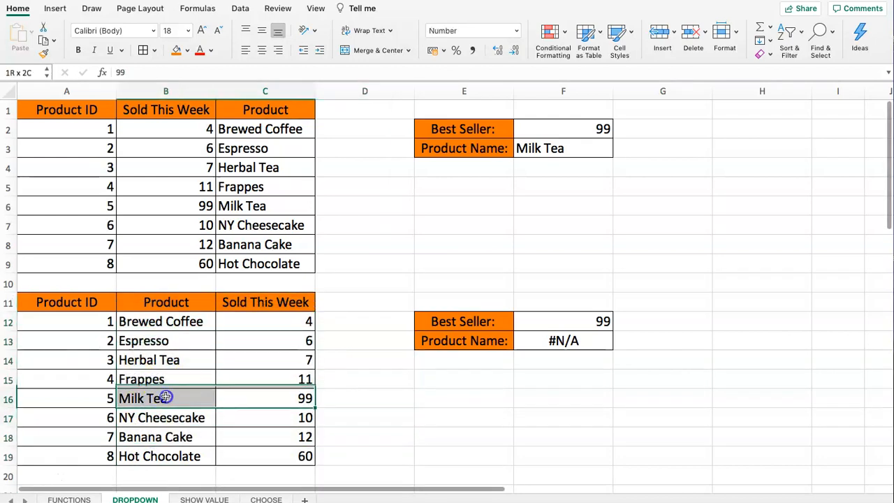
{"action": "left_click", "coordinate": [365, 358]}
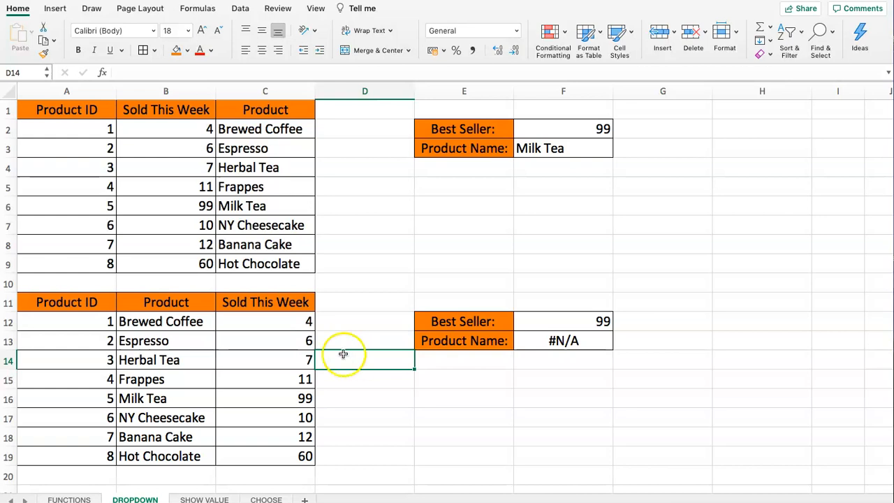
Step: Check the Best Seller and Product Name formulas in cells F12 and F13 and the empty area below the lower table
{"action": "scroll", "coordinate": [369, 314], "scroll_direction": "down", "scroll_amount": 3}
{"action": "scroll", "coordinate": [369, 318], "scroll_direction": "down", "scroll_amount": 1}
{"action": "left_click", "coordinate": [83, 342]}
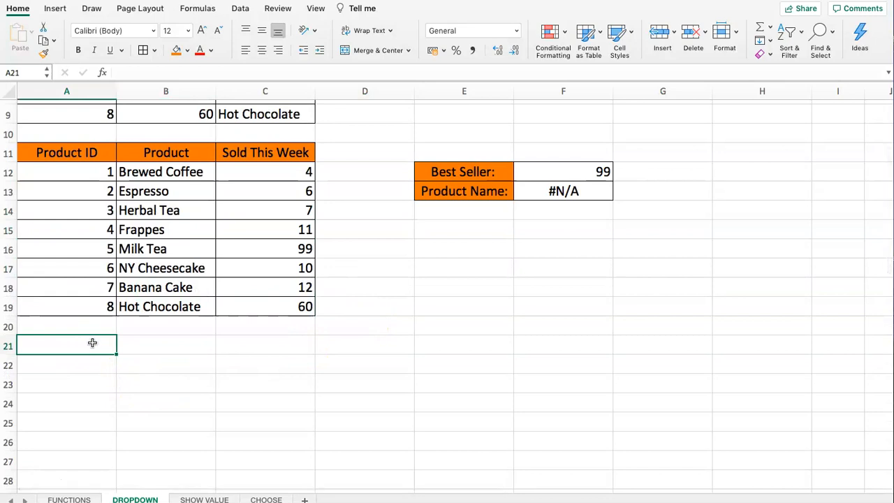
{"action": "left_click", "coordinate": [574, 172]}
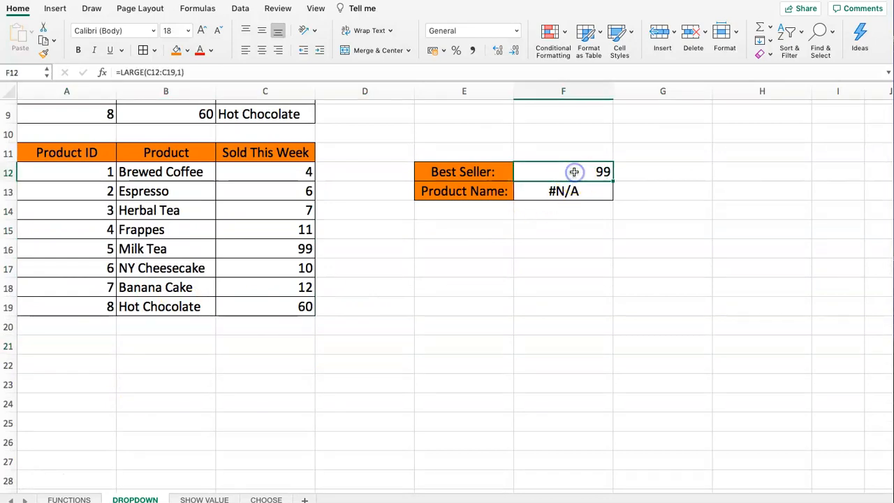
{"action": "left_click", "coordinate": [561, 191]}
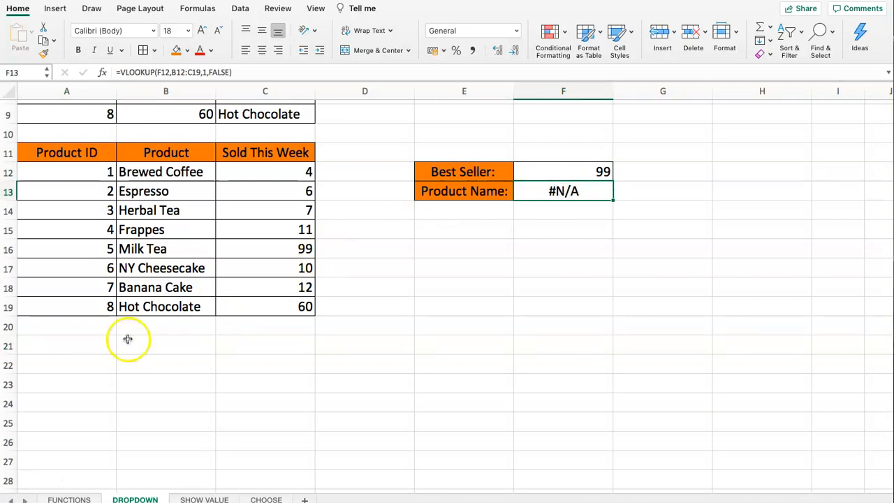
{"action": "left_click", "coordinate": [84, 339]}
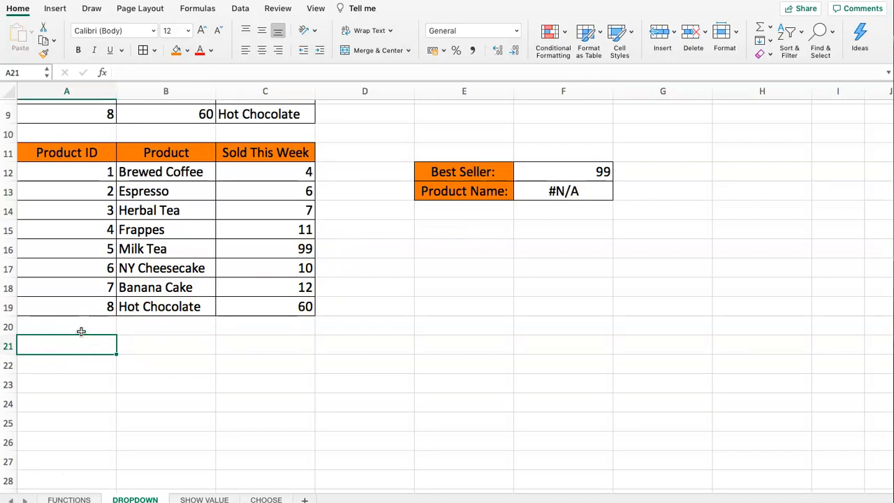
Step: Compare the column order of the lower table A11:C19 with that of the upper table A1:C9
{"action": "left_click_drag", "start_coordinate": [56, 152], "coordinate": [298, 307]}
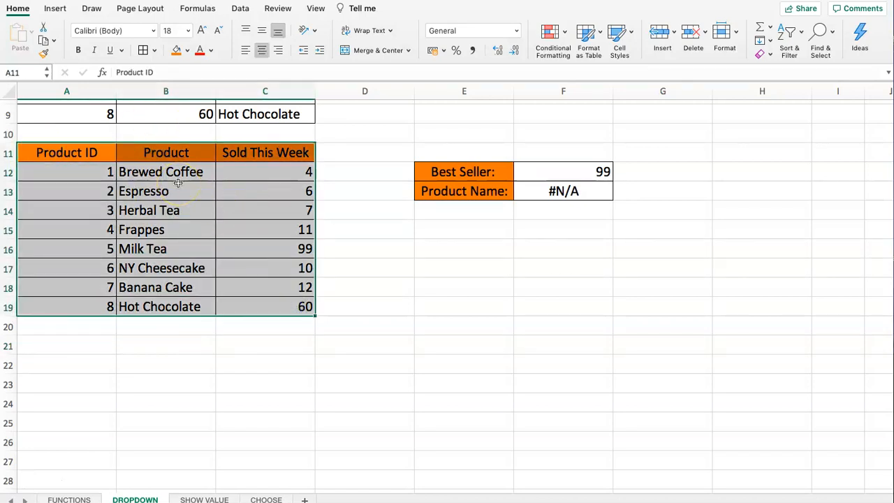
{"action": "left_click", "coordinate": [58, 344]}
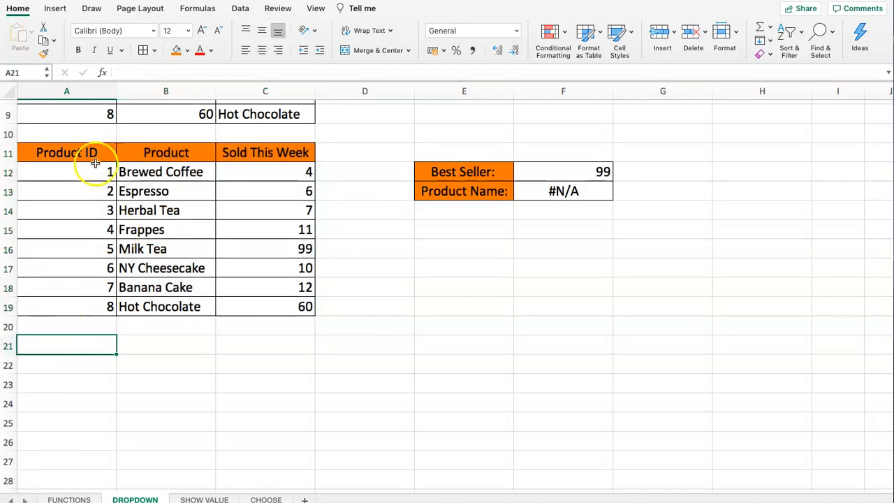
{"action": "left_click_drag", "start_coordinate": [66, 152], "coordinate": [255, 276]}
{"action": "scroll", "coordinate": [214, 226], "scroll_direction": "up", "scroll_amount": 5}
{"action": "left_click", "coordinate": [205, 335]}
{"action": "left_click_drag", "start_coordinate": [74, 301], "coordinate": [259, 454]}
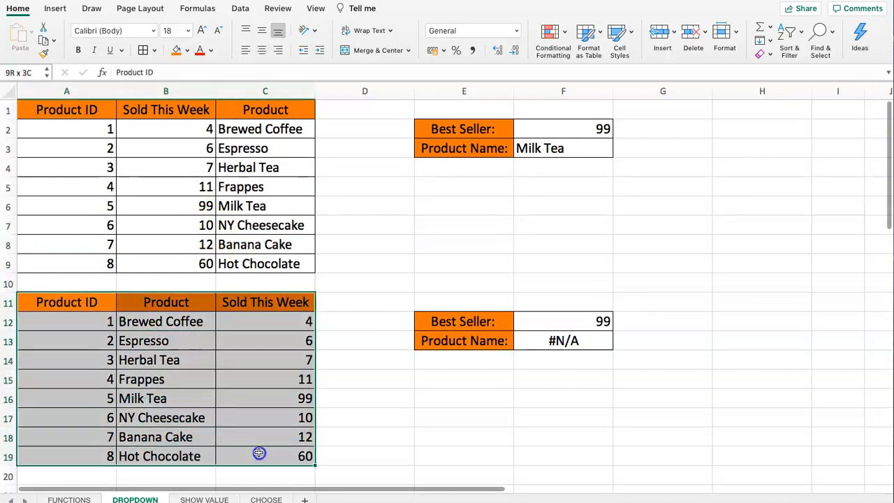
{"action": "left_click_drag", "start_coordinate": [69, 112], "coordinate": [256, 268]}
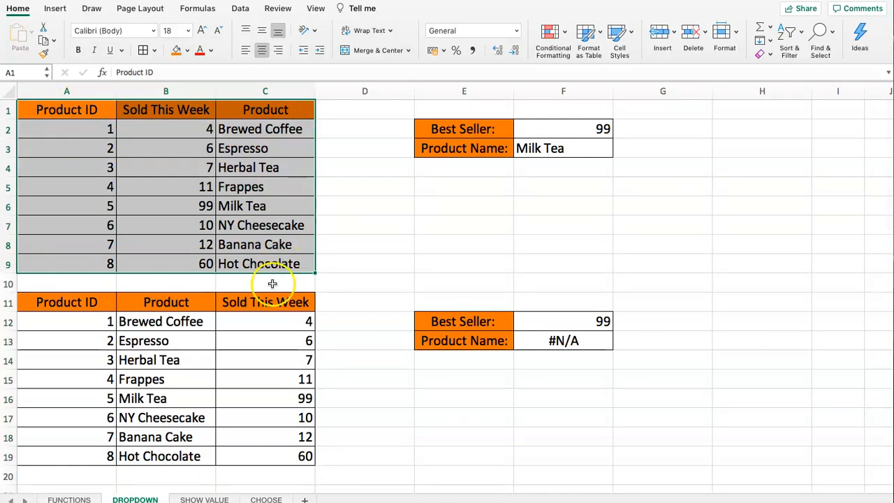
Step: Examine the order of the lower table's Product and Sold This Week columns
{"action": "scroll", "coordinate": [236, 290], "scroll_direction": "down", "scroll_amount": 5}
{"action": "left_click", "coordinate": [99, 319]}
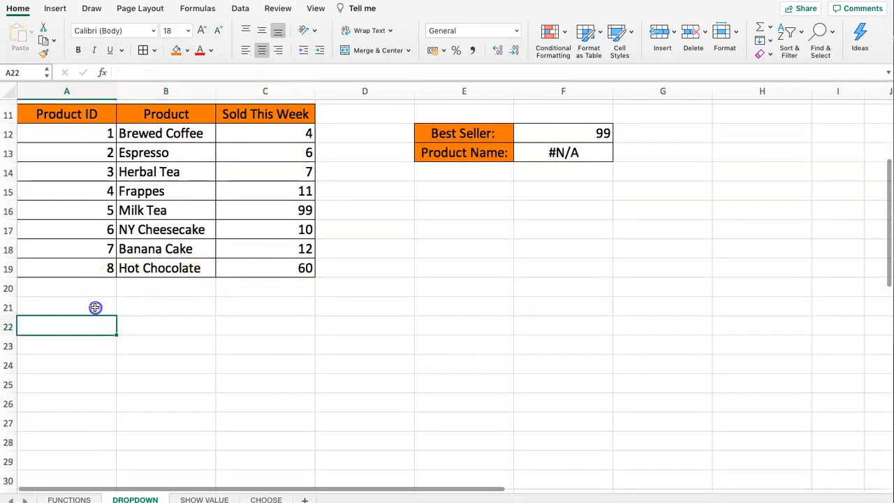
{"action": "left_click", "coordinate": [94, 307]}
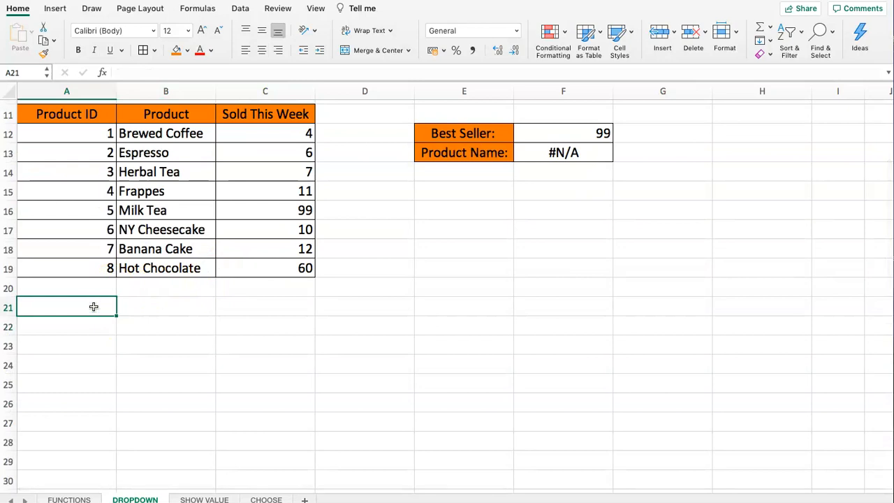
{"action": "left_click_drag", "start_coordinate": [98, 114], "coordinate": [243, 258]}
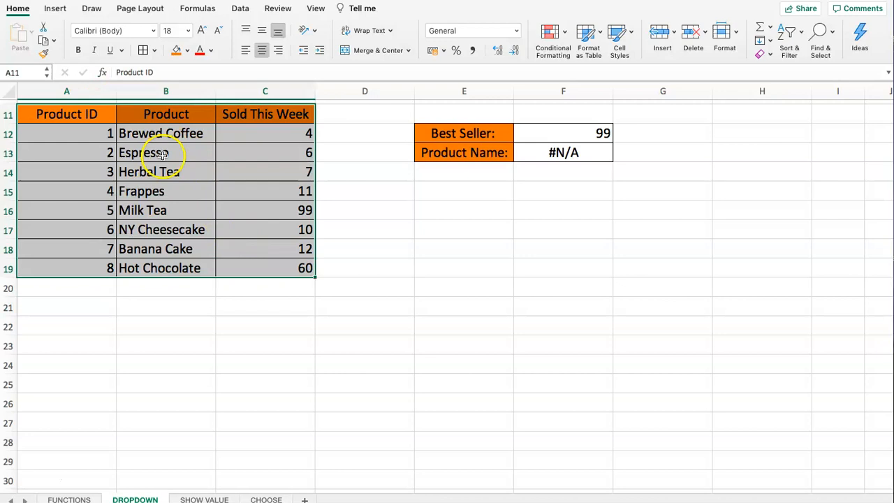
{"action": "left_click", "coordinate": [62, 304]}
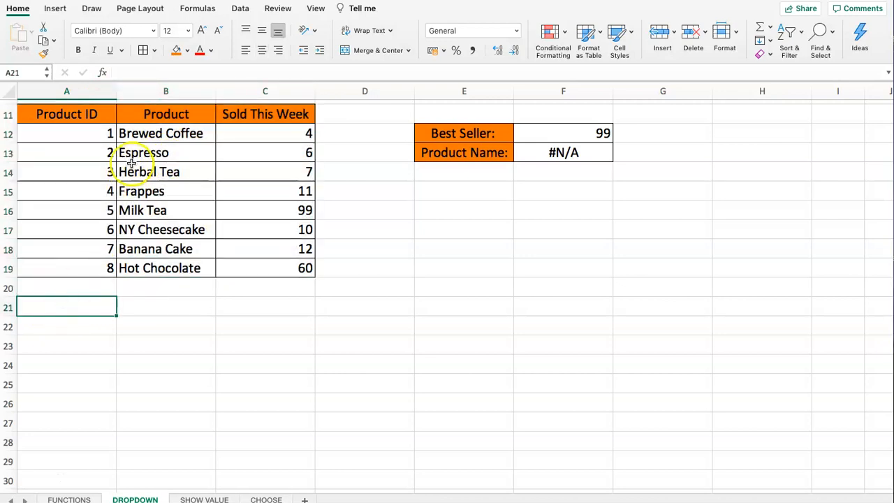
{"action": "left_click_drag", "start_coordinate": [166, 119], "coordinate": [267, 268]}
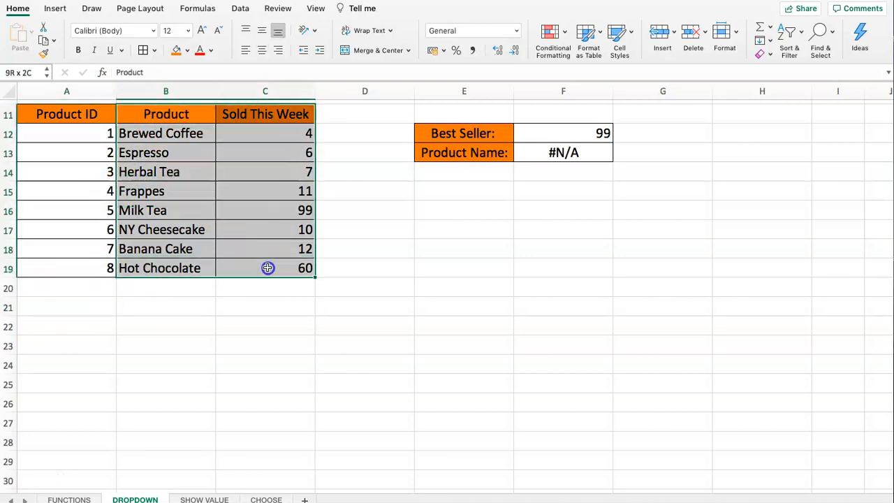
{"action": "left_click", "coordinate": [172, 120]}
{"action": "left_click_drag", "start_coordinate": [168, 148], "coordinate": [174, 259]}
{"action": "left_click_drag", "start_coordinate": [286, 115], "coordinate": [271, 247]}
{"action": "left_click_drag", "start_coordinate": [172, 115], "coordinate": [168, 261]}
Step: Enter =CHOOSE(3,A11:A19,B11:B19,C11:C19) in cell A21 to return the lower table's third column
{"action": "left_click", "coordinate": [66, 302]}
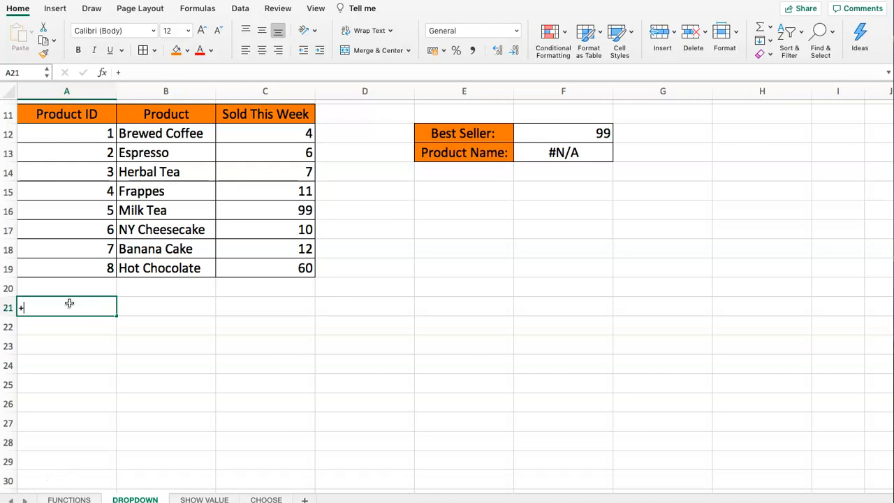
{"action": "key", "text": "BackSpace"}
{"action": "type", "text": "=CHOOSE"}
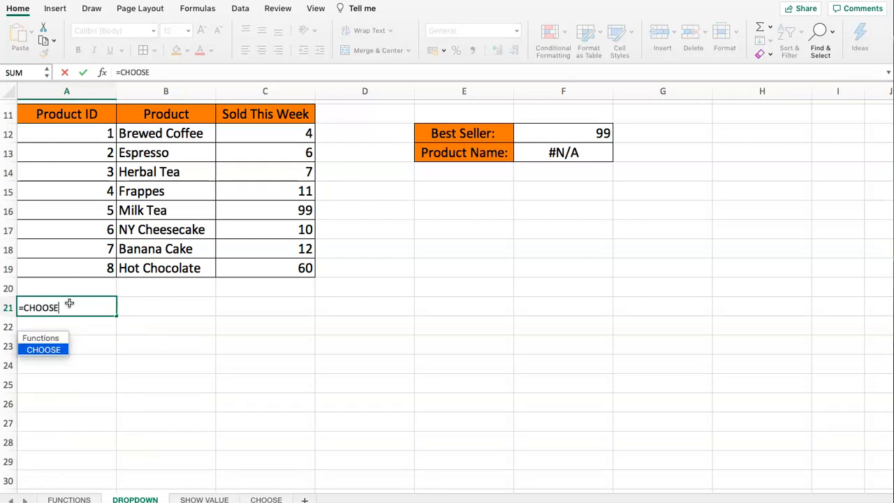
{"action": "type", "text": "("}
{"action": "left_click_drag", "start_coordinate": [74, 322], "coordinate": [120, 323]}
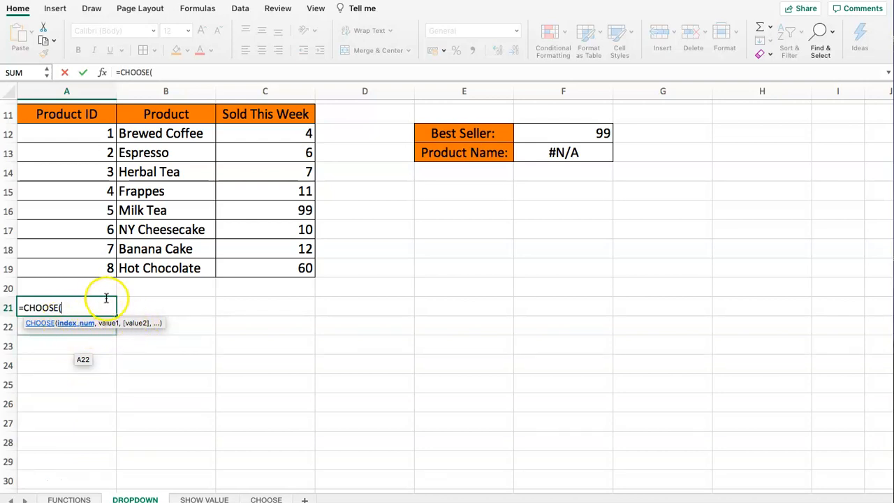
{"action": "left_click_drag", "start_coordinate": [103, 294], "coordinate": [72, 325]}
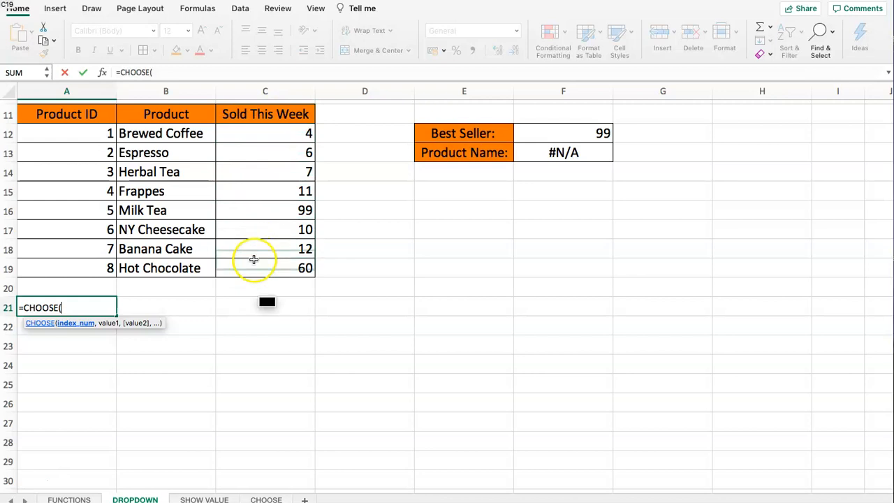
{"action": "type", "text": "3,"}
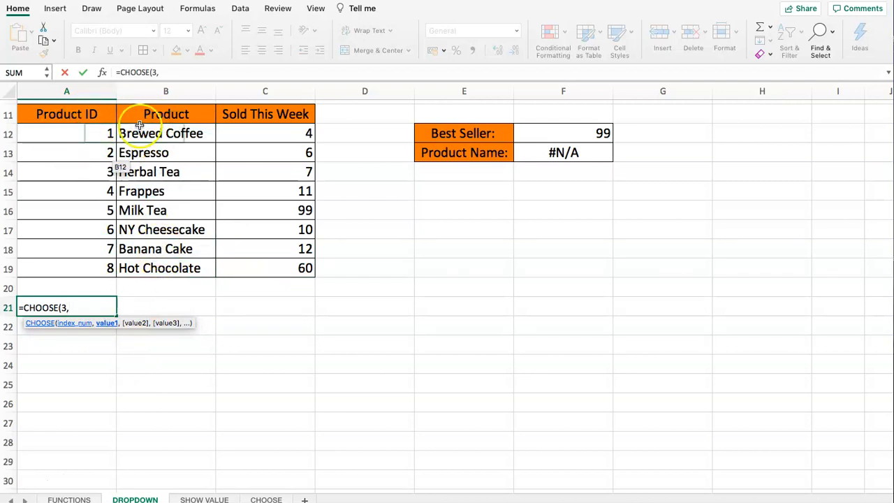
{"action": "left_click_drag", "start_coordinate": [56, 119], "coordinate": [61, 260]}
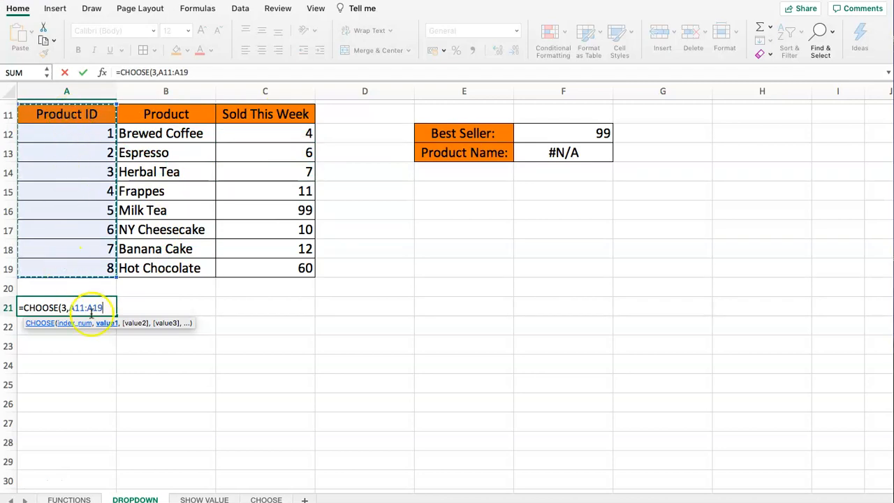
{"action": "left_click_drag", "start_coordinate": [92, 116], "coordinate": [266, 261]}
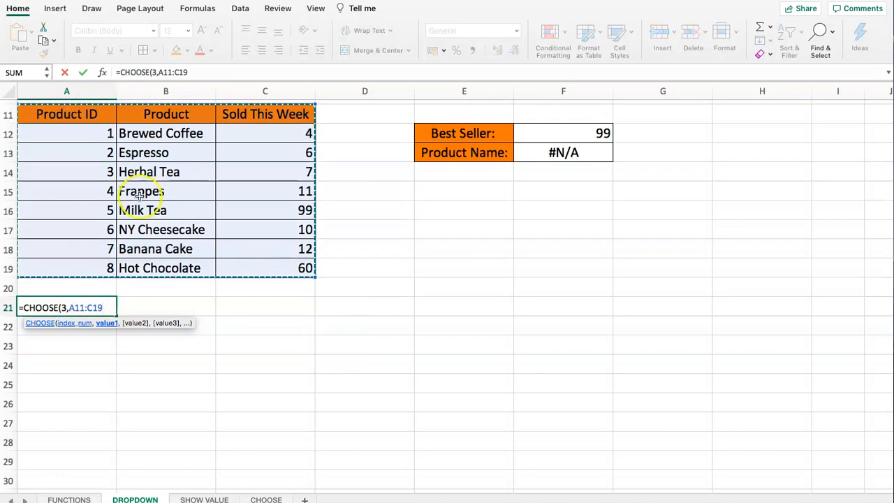
{"action": "left_click_drag", "start_coordinate": [69, 116], "coordinate": [70, 274]}
{"action": "type", "text": ","}
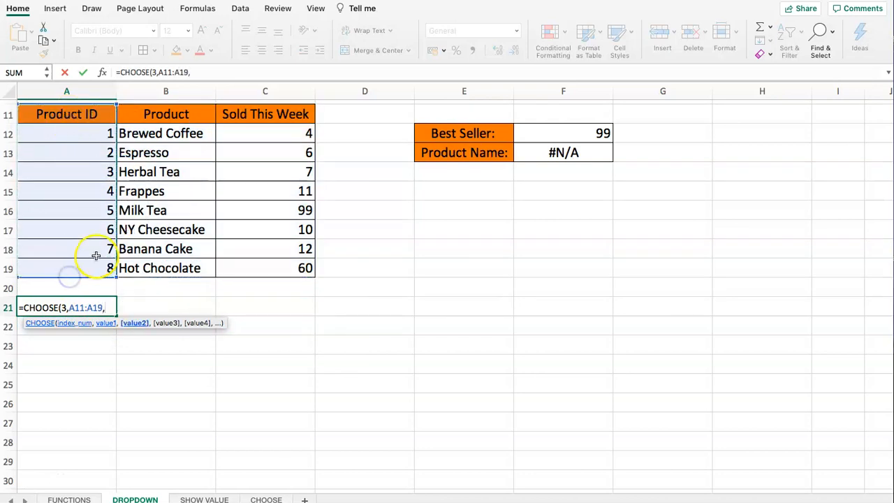
{"action": "left_click_drag", "start_coordinate": [168, 114], "coordinate": [184, 269]}
{"action": "type", "text": ","}
{"action": "left_click_drag", "start_coordinate": [256, 114], "coordinate": [261, 261]}
{"action": "key", "text": "Return"}
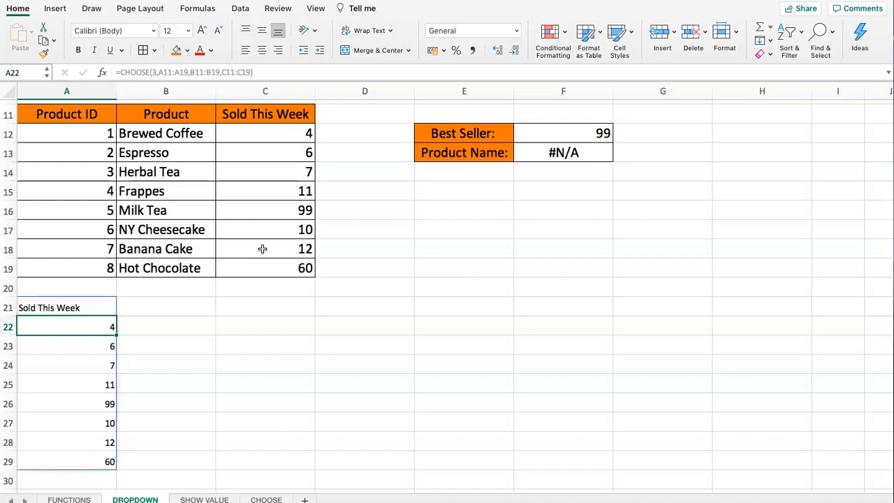
Step: Compare the CHOOSE output below cell A21 with the lower table's Sold This Week column and check its formula
{"action": "left_click_drag", "start_coordinate": [266, 112], "coordinate": [279, 271]}
{"action": "left_click_drag", "start_coordinate": [70, 304], "coordinate": [72, 459]}
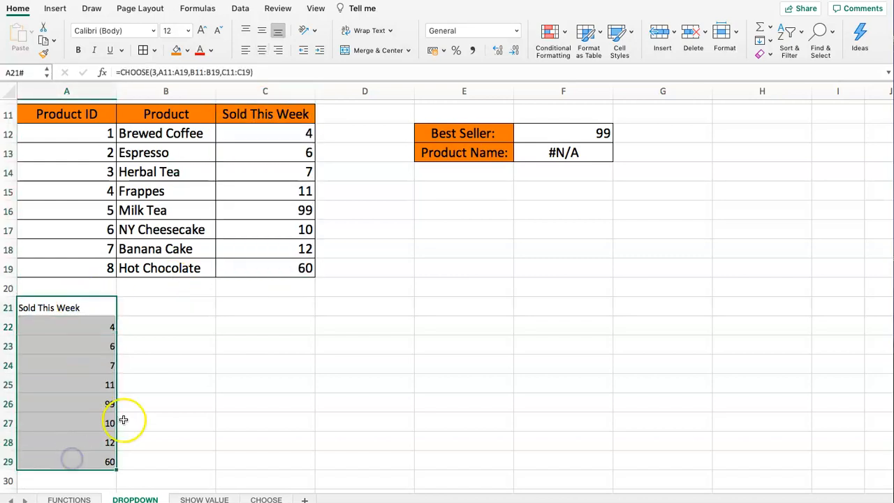
{"action": "left_click", "coordinate": [162, 307]}
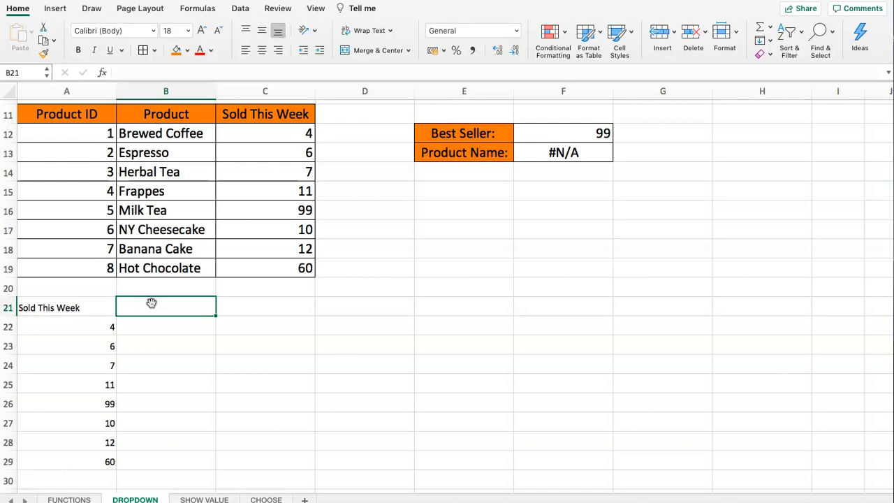
{"action": "left_click", "coordinate": [80, 311]}
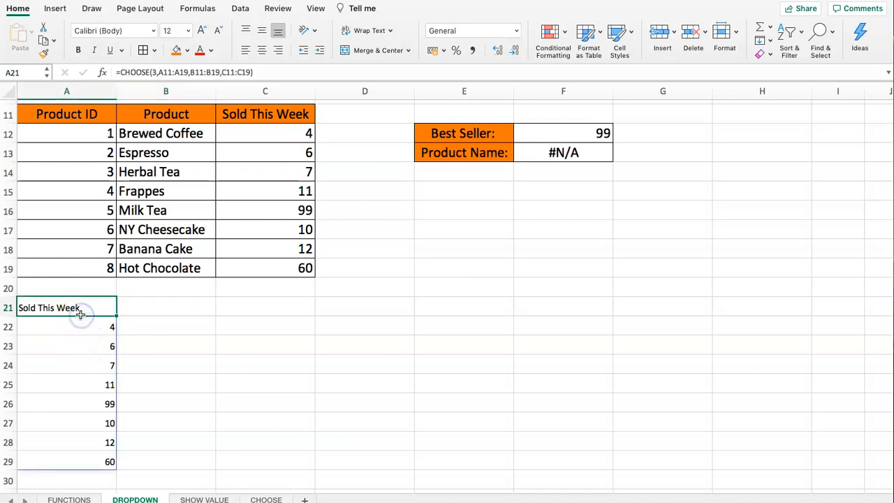
Step: Try adding 2 as a second index after the 3 in cell A21's CHOOSE formula, and undo the change
{"action": "left_click", "coordinate": [156, 72]}
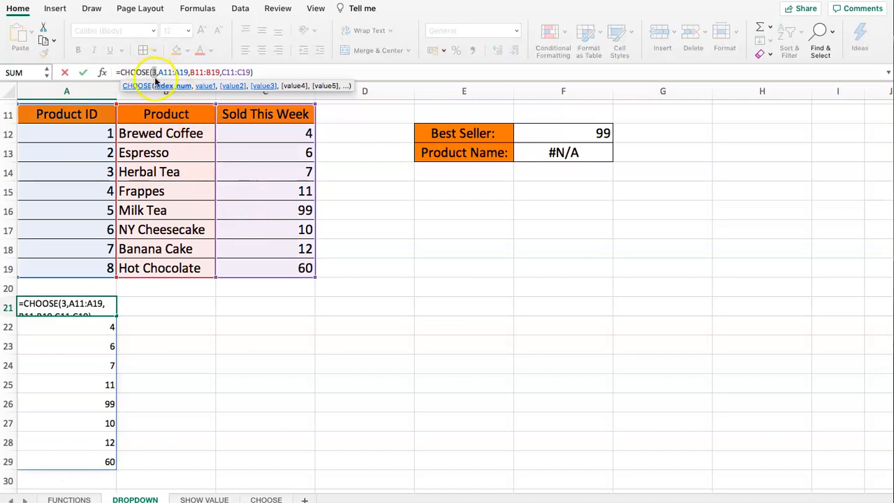
{"action": "left_click", "coordinate": [156, 73]}
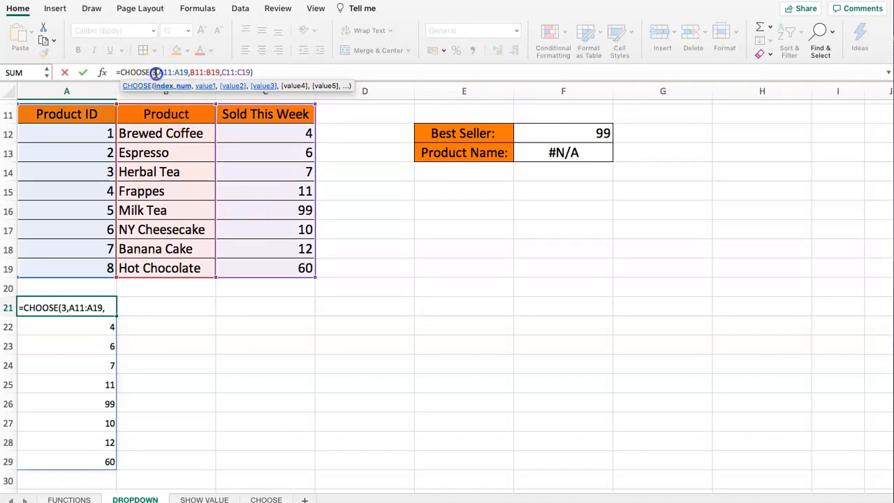
{"action": "type", "text": ","}
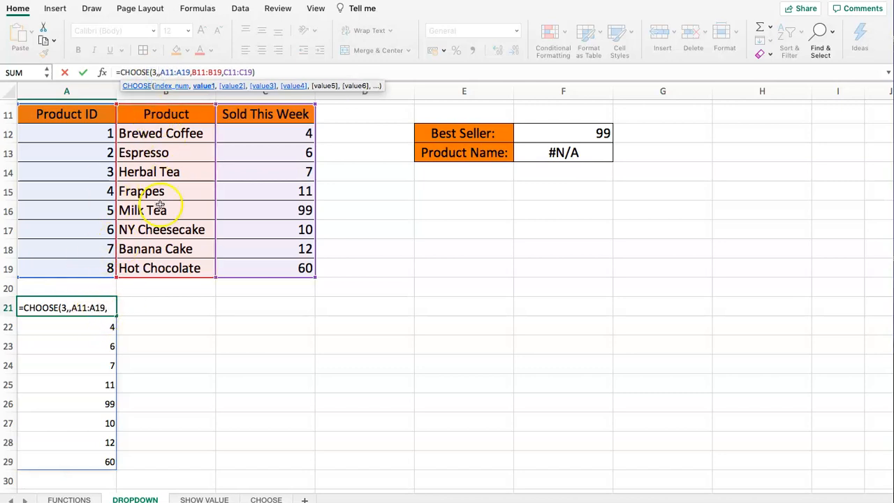
{"action": "type", "text": "2"}
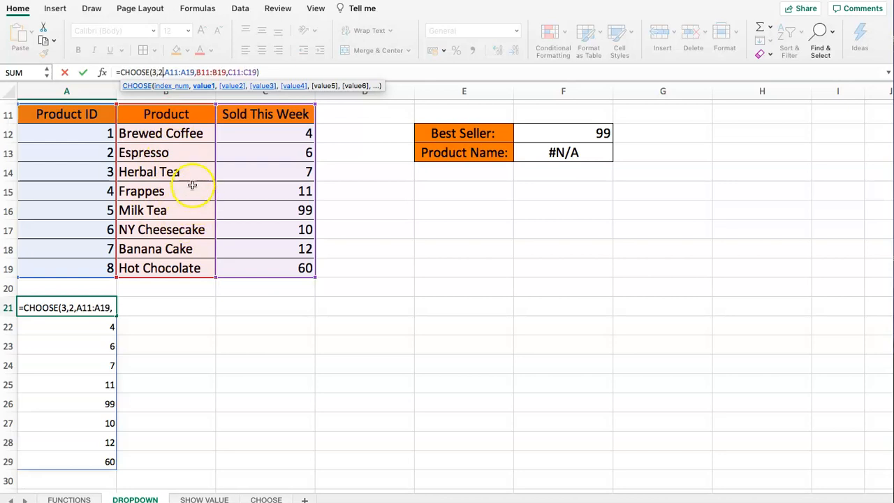
{"action": "key", "text": "Return"}
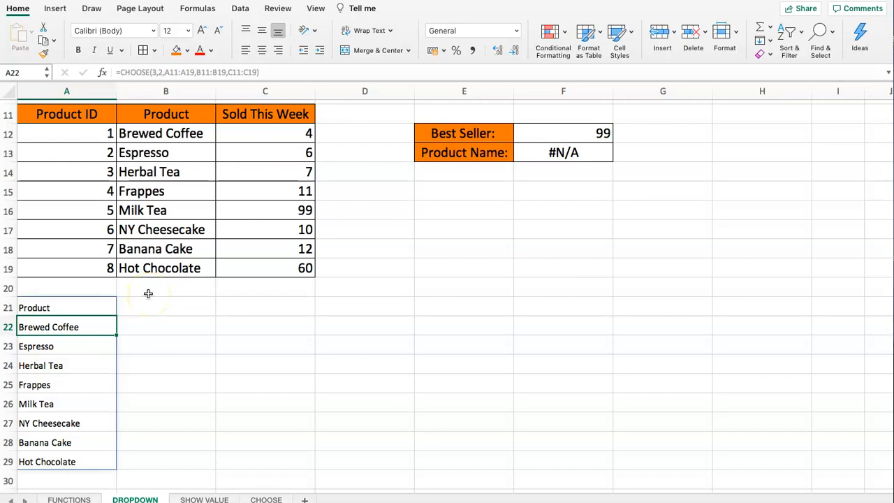
{"action": "key", "text": "super+z"}
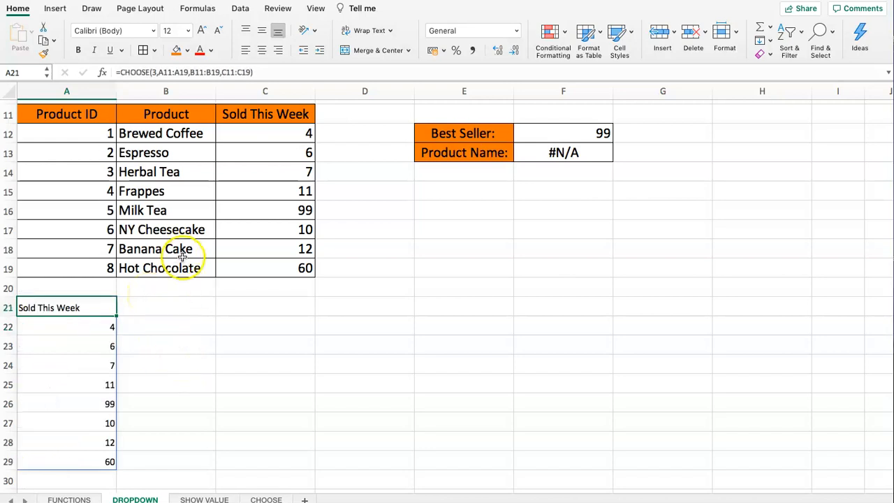
{"action": "left_click", "coordinate": [160, 72]}
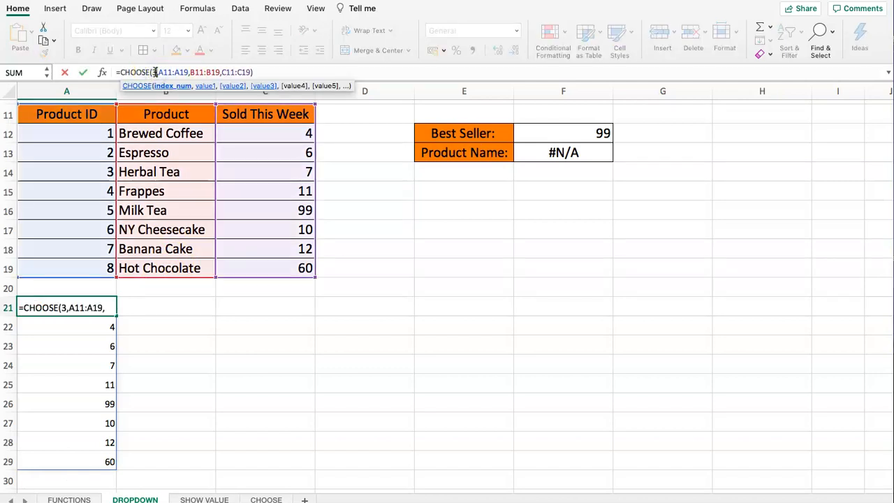
{"action": "key", "text": "Escape"}
Step: Enter the array constant {3,2,1} as plain text in cell C21
{"action": "left_click", "coordinate": [175, 309]}
{"action": "left_click", "coordinate": [242, 303]}
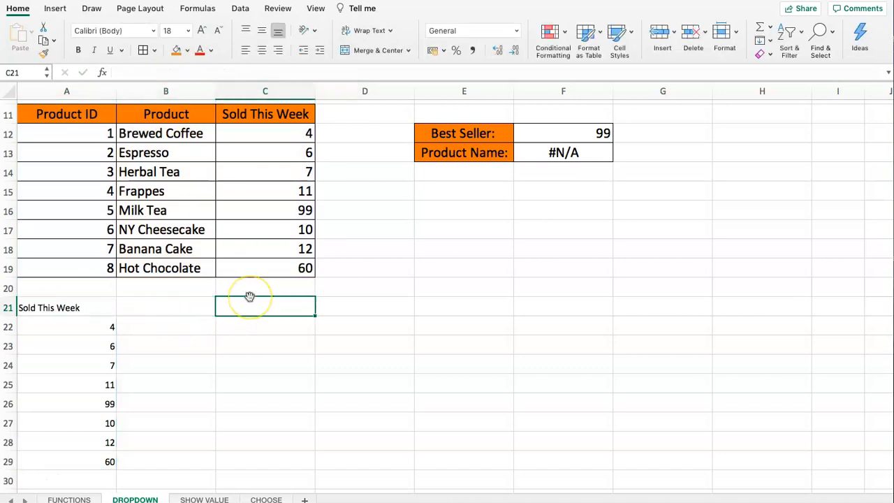
{"action": "type", "text": "{}"}
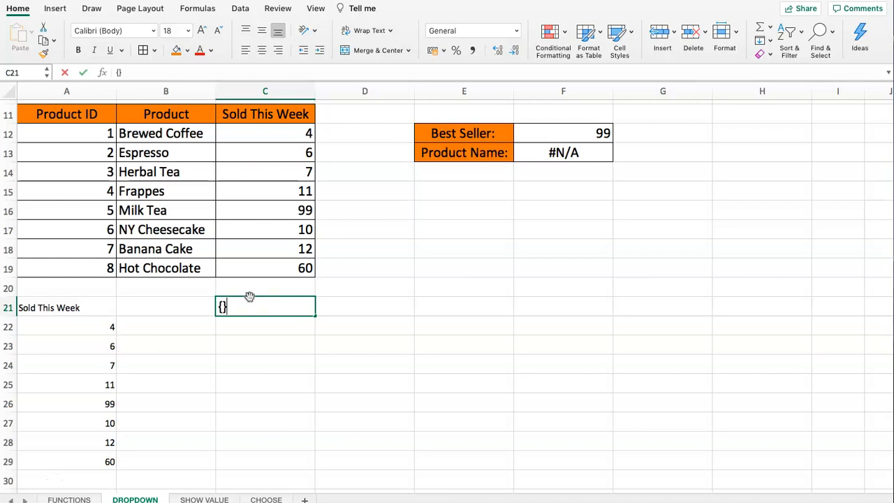
{"action": "left_click", "coordinate": [89, 308]}
{"action": "left_click", "coordinate": [154, 72]}
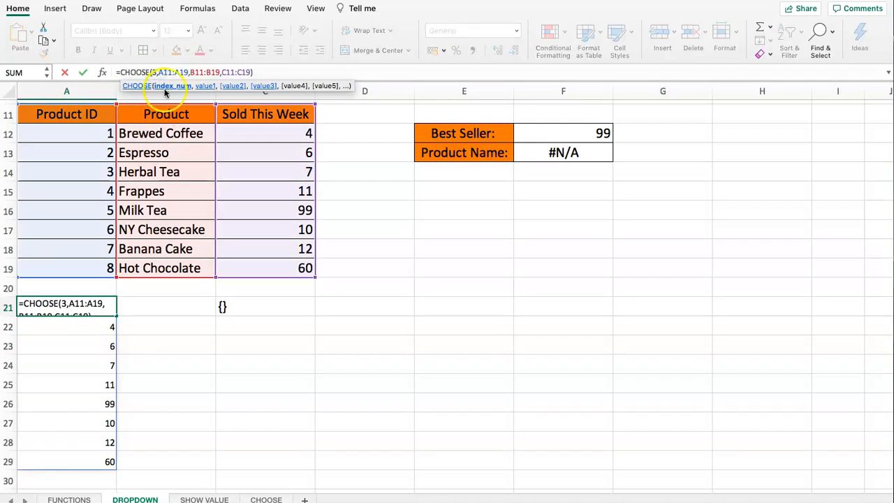
{"action": "left_click", "coordinate": [241, 305]}
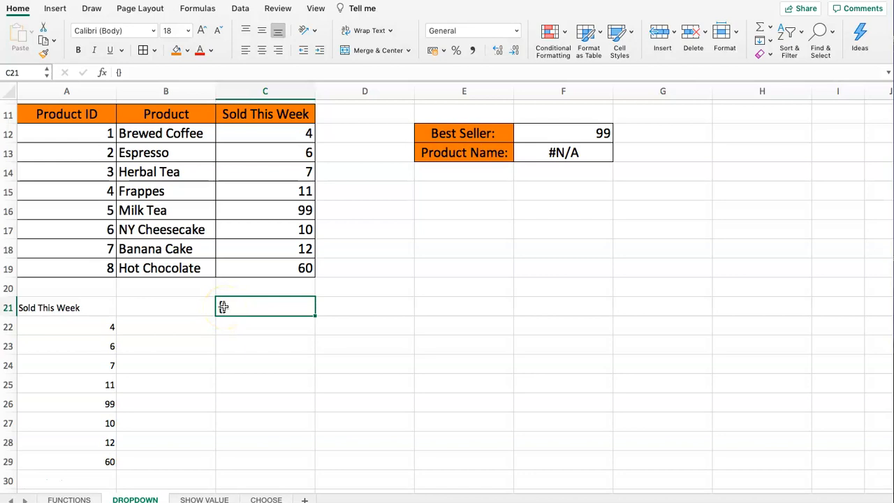
{"action": "double_click", "coordinate": [264, 310]}
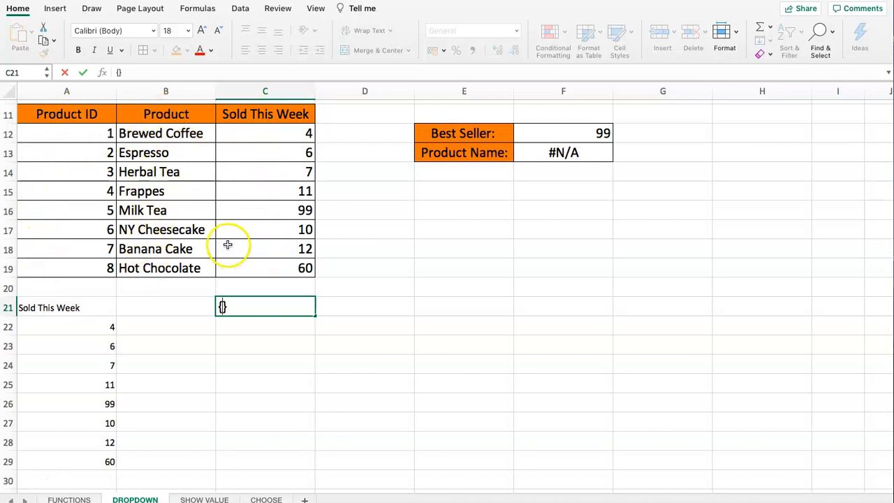
{"action": "type", "text": "3"}
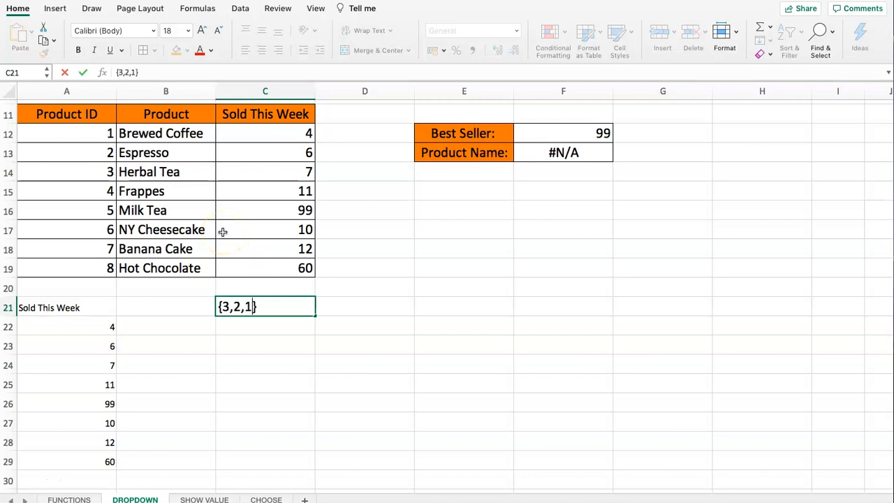
{"action": "type", "text": ",2,1"}
{"action": "key", "text": "Return"}
{"action": "left_click", "coordinate": [253, 312]}
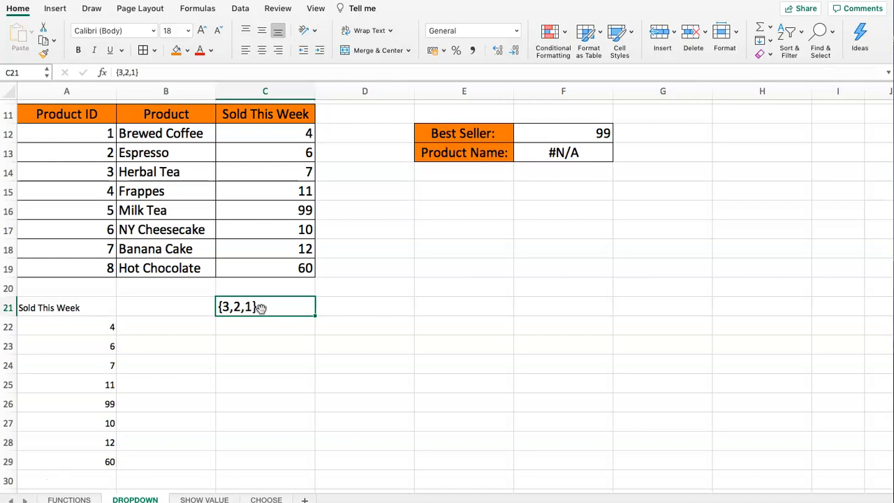
Step: Replace the index in cell A21's CHOOSE formula with {3,2,1} and clear cell C21 to free the spill range
{"action": "left_click", "coordinate": [61, 314]}
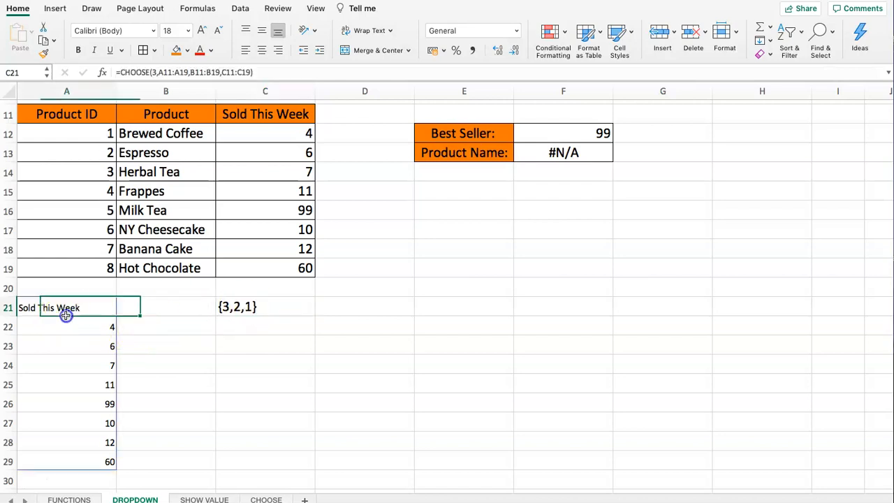
{"action": "left_click", "coordinate": [151, 72]}
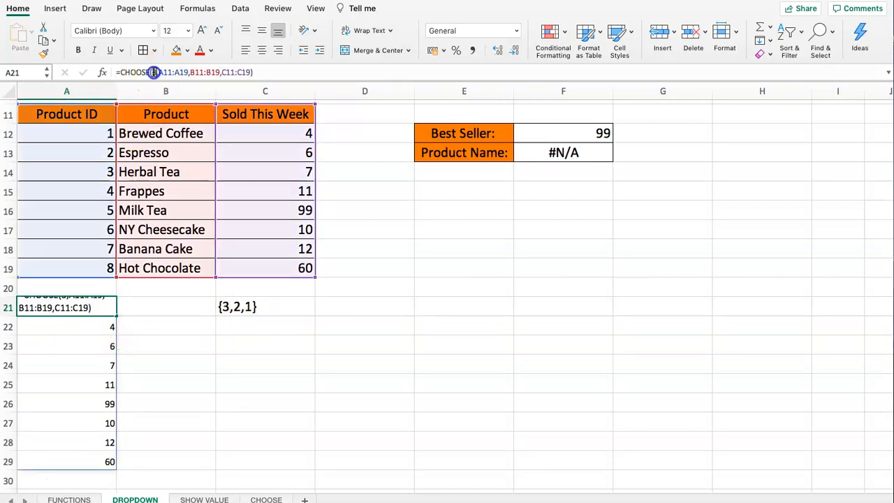
{"action": "key", "text": "BackSpace"}
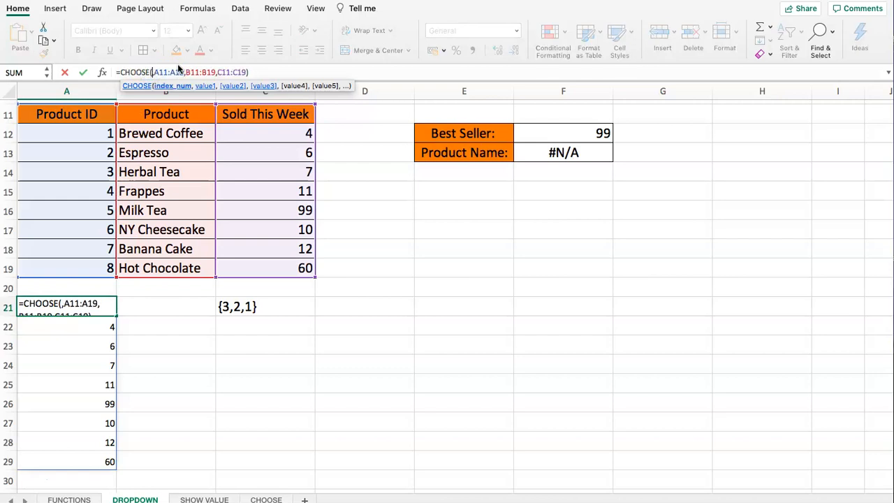
{"action": "type", "text": "{}"}
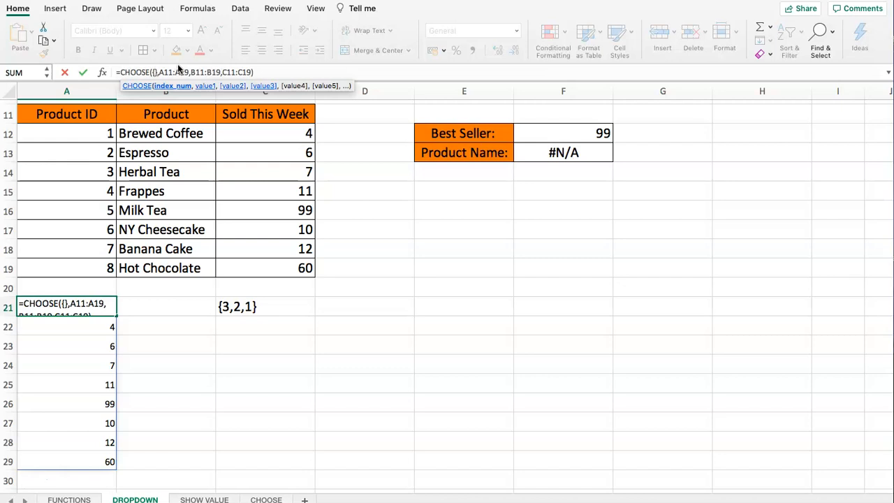
{"action": "type", "text": "3"}
{"action": "type", "text": ",2"}
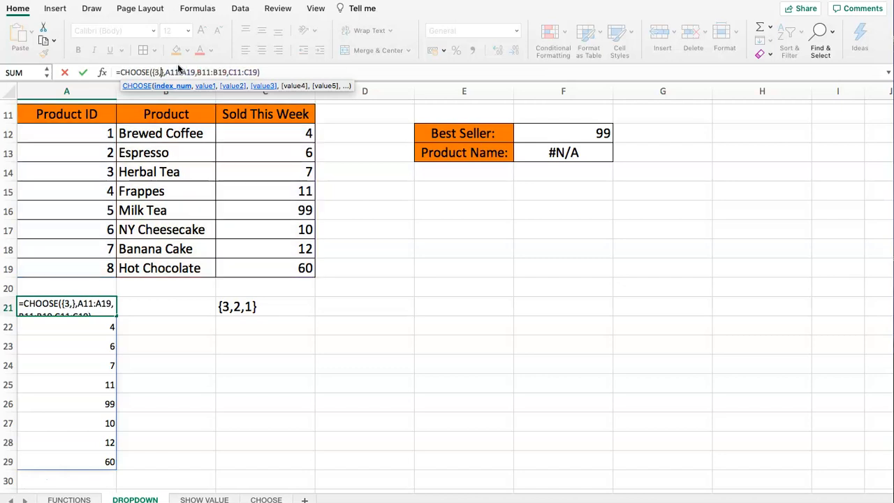
{"action": "type", "text": ","}
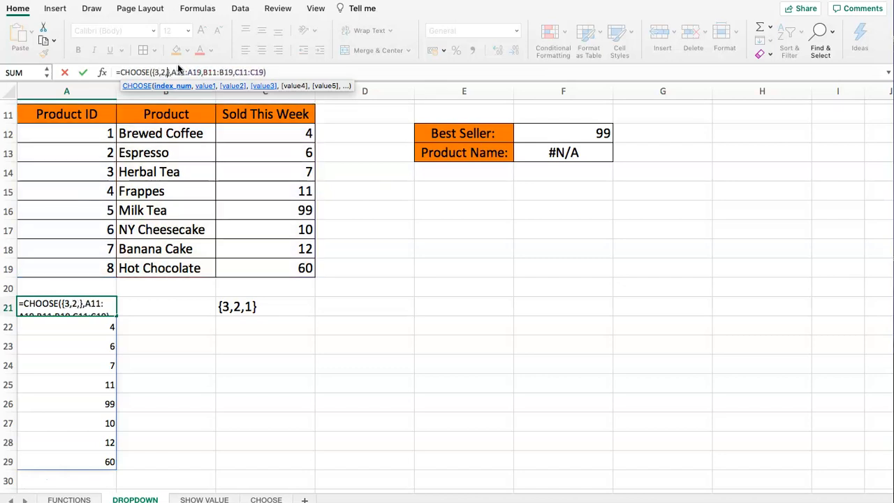
{"action": "type", "text": "1"}
{"action": "key", "text": "Return"}
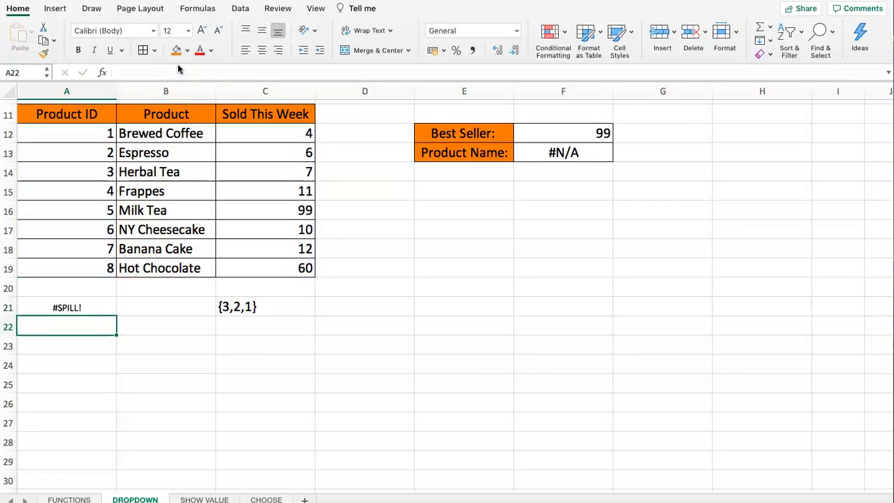
{"action": "left_click", "coordinate": [241, 306]}
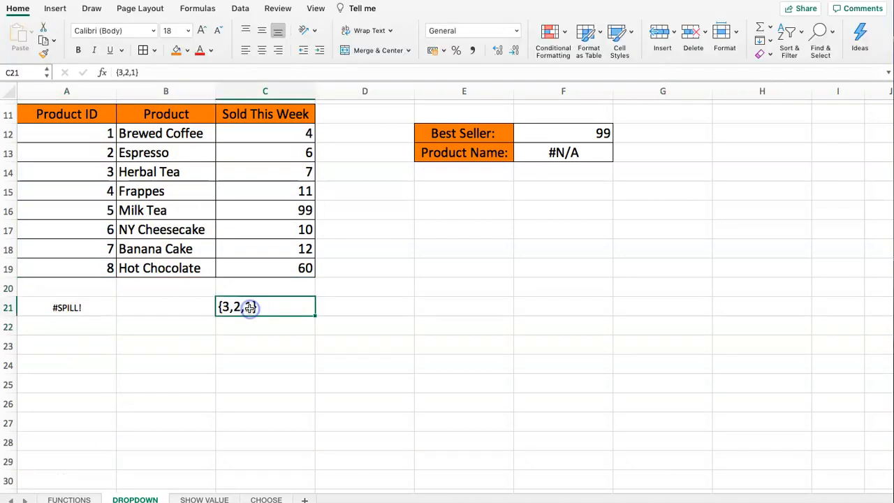
{"action": "key", "text": "Delete"}
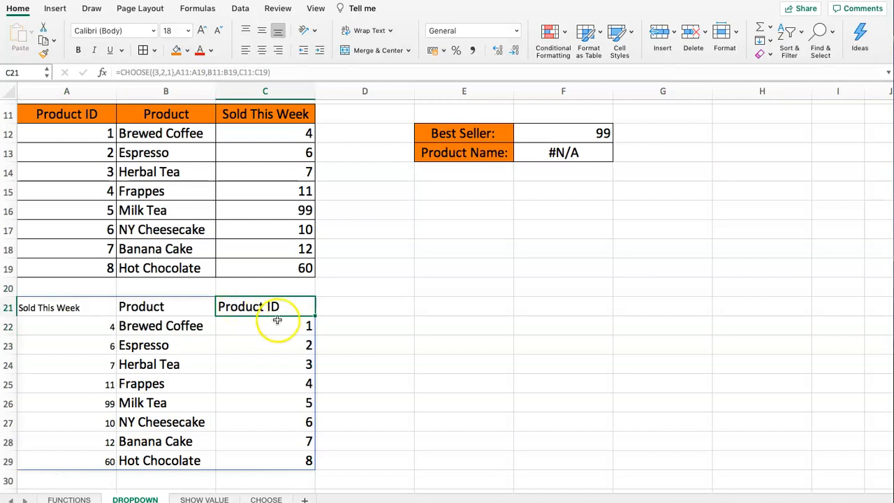
Step: Examine the reordered table in A21:C29 and the CHOOSE formula that generates it
{"action": "left_click", "coordinate": [361, 312]}
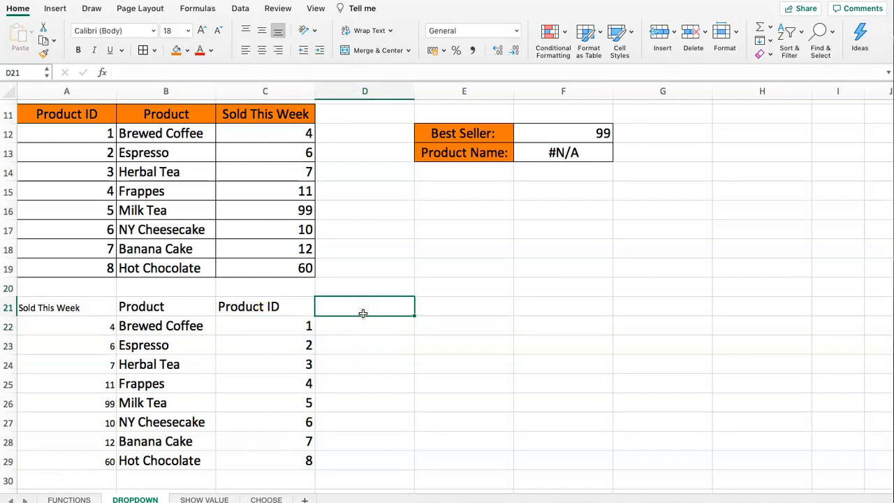
{"action": "left_click_drag", "start_coordinate": [48, 307], "coordinate": [262, 461]}
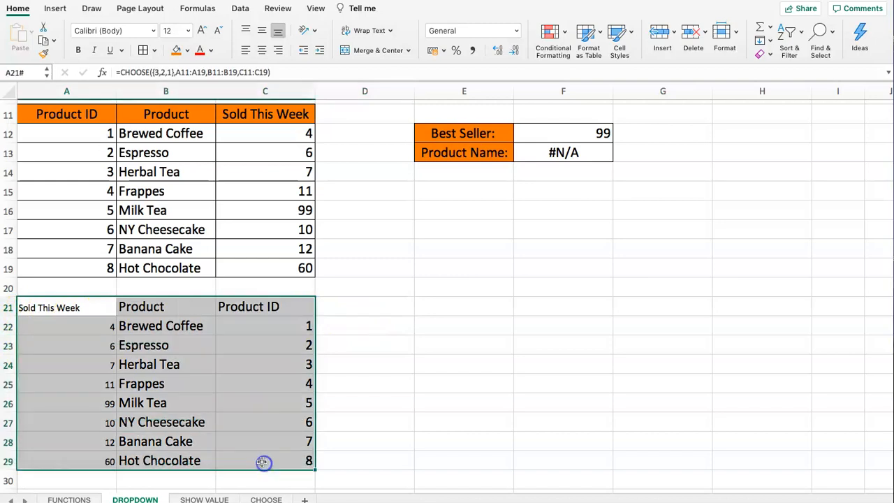
{"action": "left_click", "coordinate": [186, 321]}
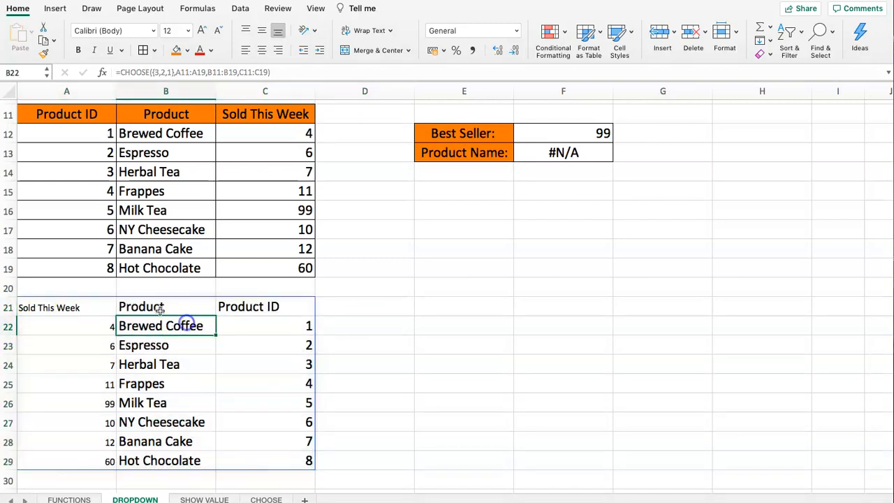
{"action": "left_click_drag", "start_coordinate": [112, 312], "coordinate": [247, 454]}
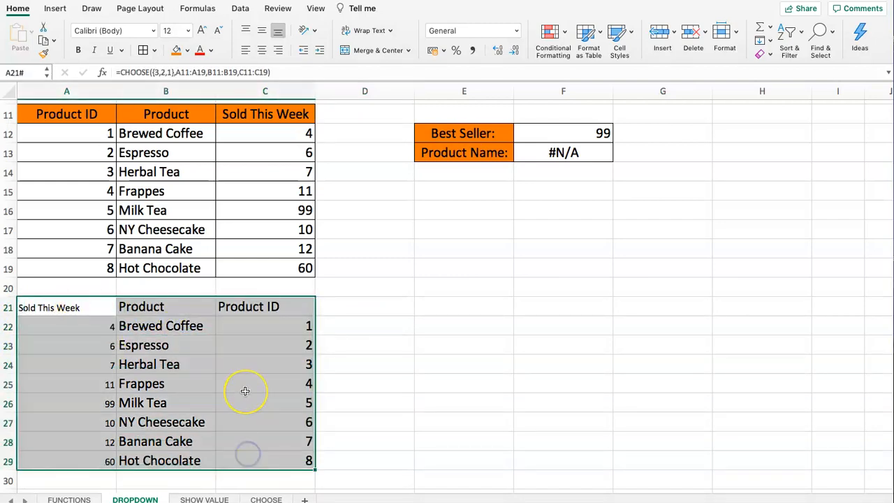
{"action": "left_click", "coordinate": [364, 305]}
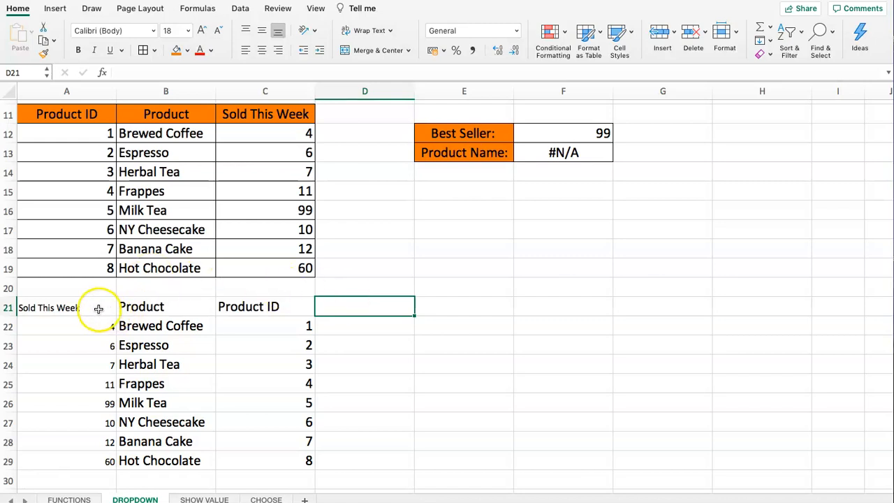
{"action": "left_click_drag", "start_coordinate": [96, 313], "coordinate": [247, 462]}
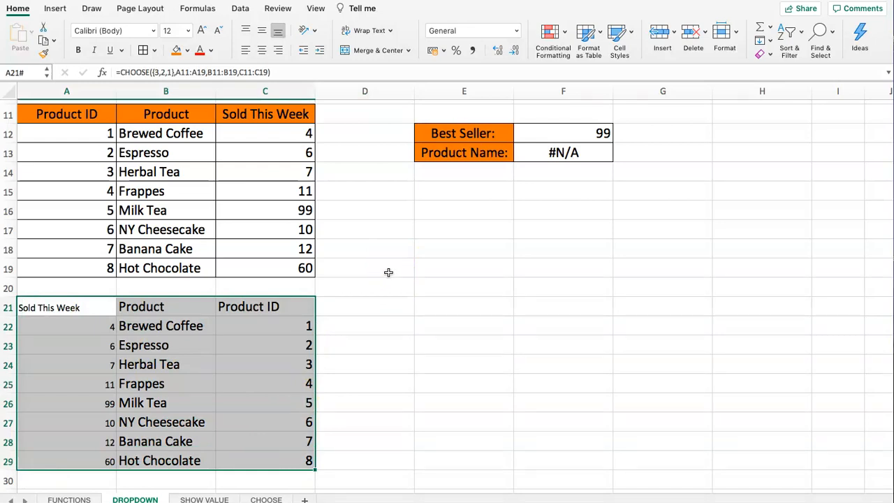
{"action": "left_click_drag", "start_coordinate": [119, 72], "coordinate": [278, 74]}
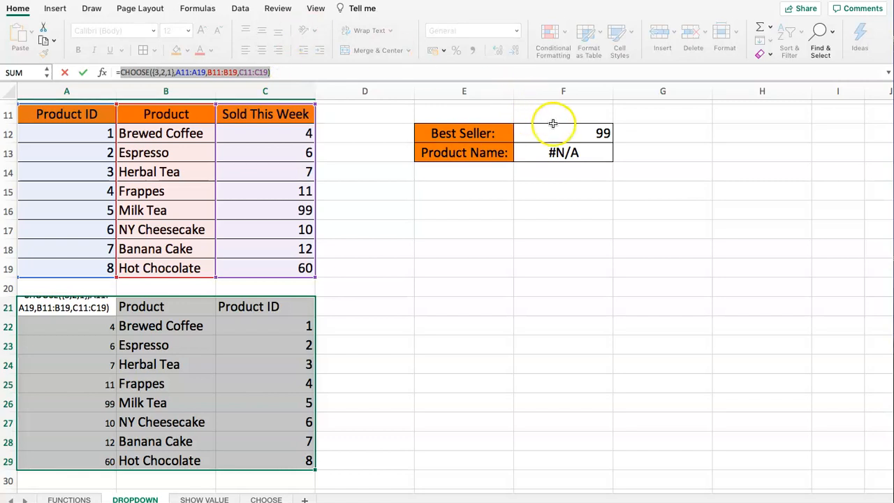
{"action": "left_click", "coordinate": [550, 152]}
{"action": "key", "text": "Escape"}
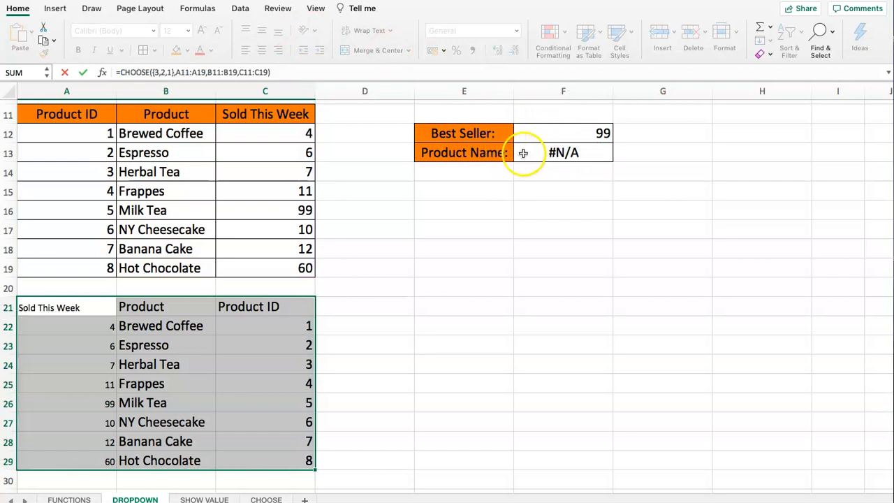
Step: Review the lookup value and table array arguments of the VLOOKUP formula in cell F13
{"action": "left_click", "coordinate": [545, 153]}
{"action": "left_click", "coordinate": [156, 72]}
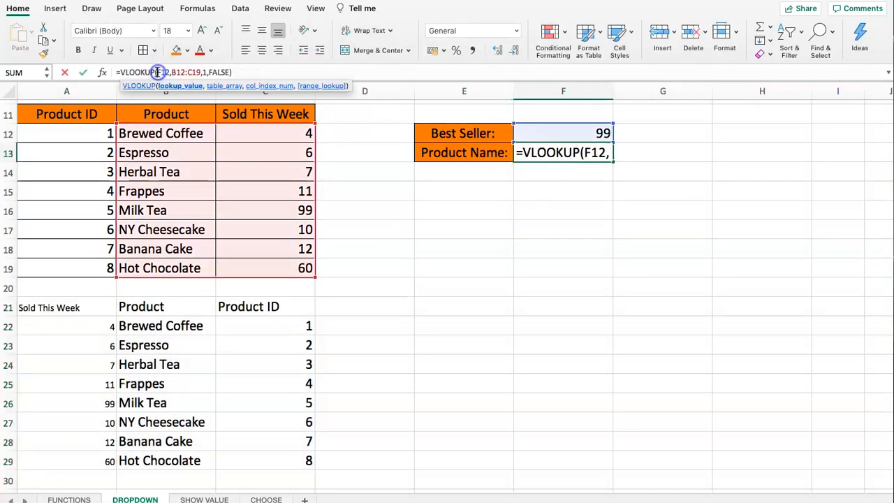
{"action": "left_click_drag", "start_coordinate": [157, 72], "coordinate": [202, 72]}
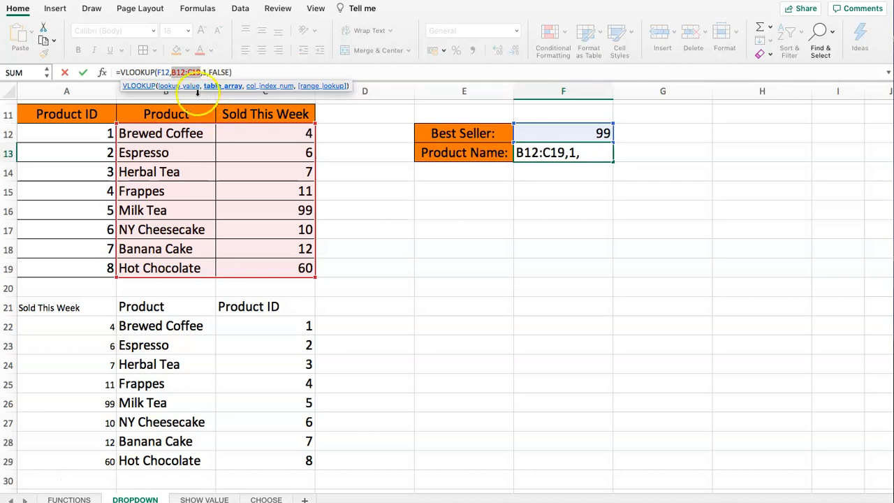
{"action": "key", "text": "Return"}
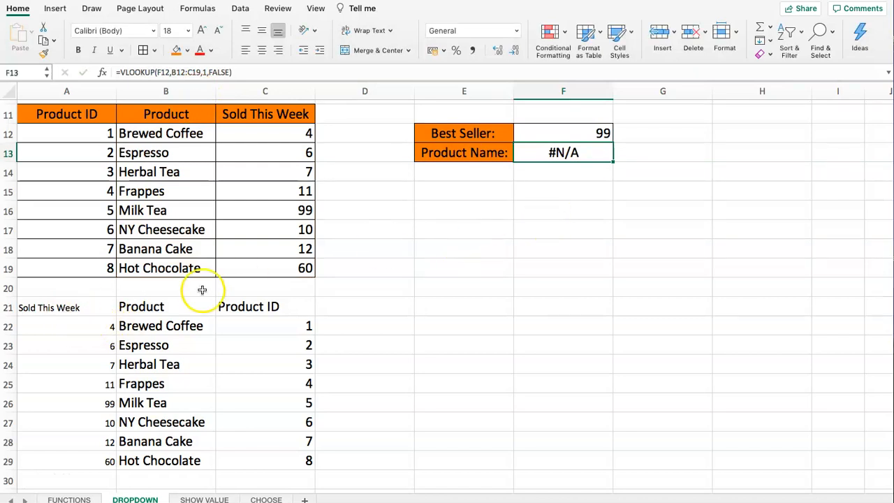
Step: Copy CHOOSE({3,2,1},A11:A19,B11:B19,C11:C19) from cell A21's formula without the equals sign
{"action": "left_click", "coordinate": [68, 307]}
{"action": "left_click_drag", "start_coordinate": [282, 72], "coordinate": [122, 75]}
{"action": "key", "text": "super+c"}
{"action": "key", "text": "Escape"}
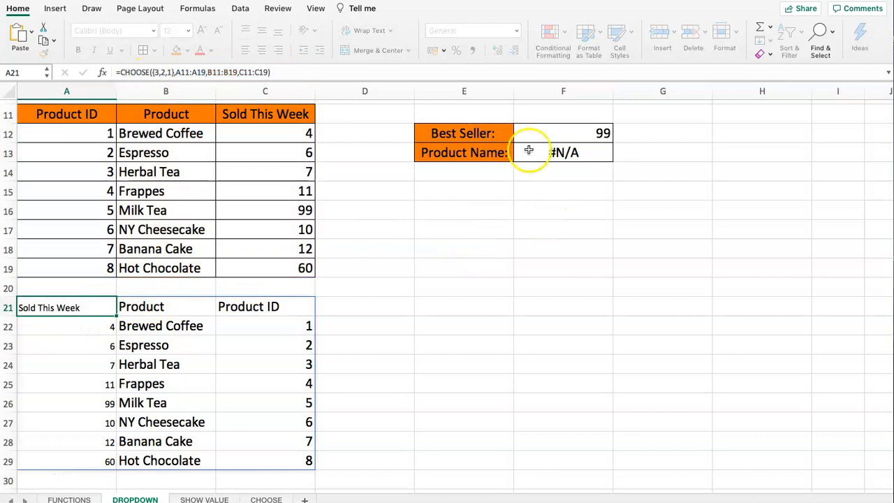
Step: Replace the B12:C19 table array in cell F13's VLOOKUP with the copied CHOOSE({3,2,1},A11:A19,B11:B19,C11:C19)
{"action": "left_click", "coordinate": [532, 150]}
{"action": "left_click", "coordinate": [172, 72]}
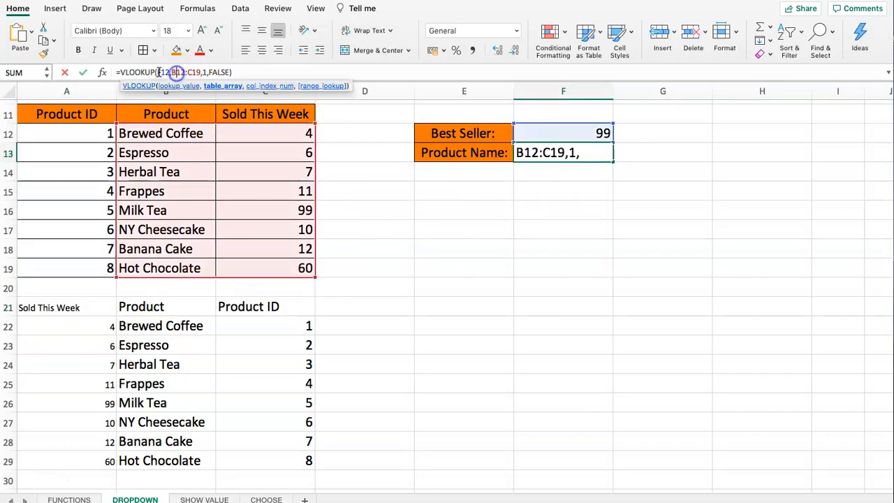
{"action": "left_click_drag", "start_coordinate": [171, 71], "coordinate": [200, 72]}
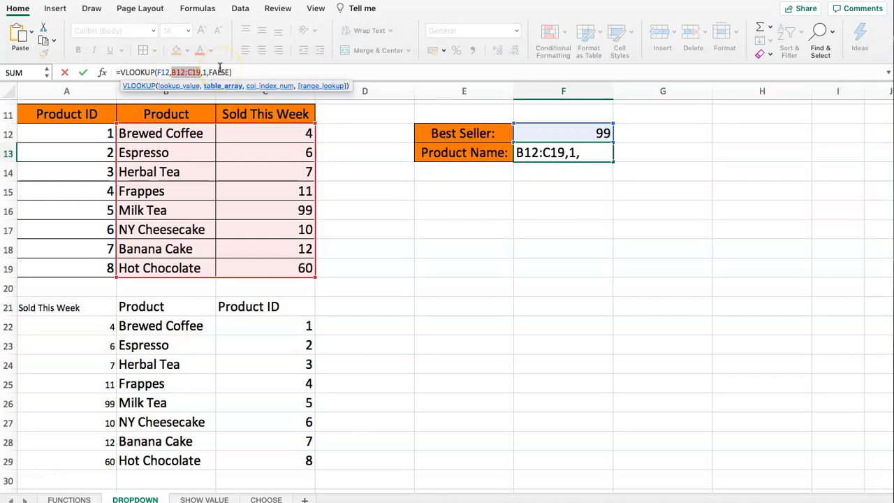
{"action": "key", "text": "BackSpace"}
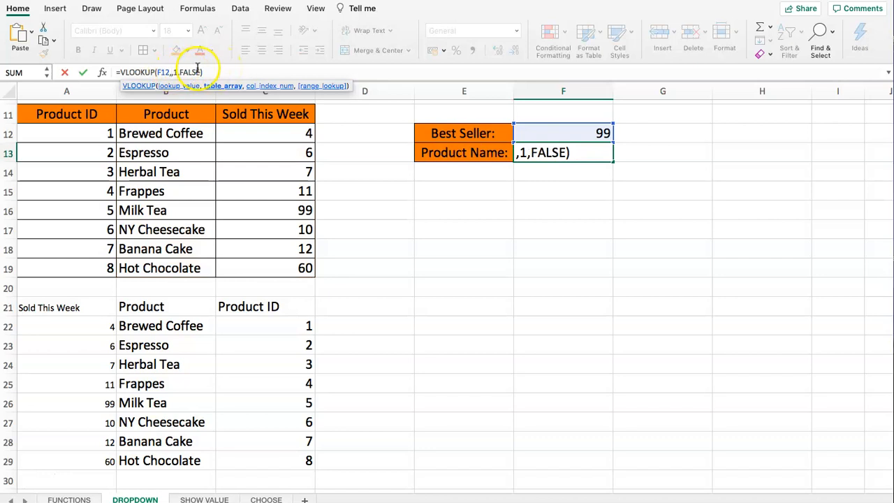
{"action": "key", "text": "super+v"}
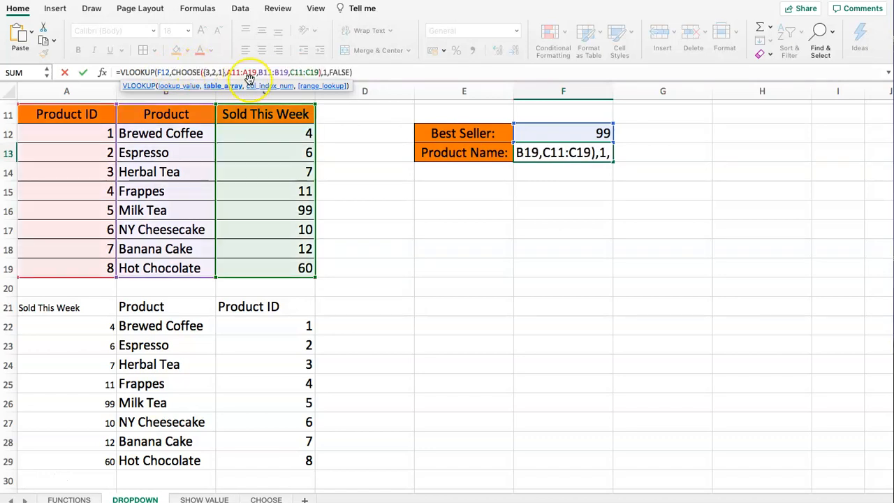
{"action": "key", "text": "Return"}
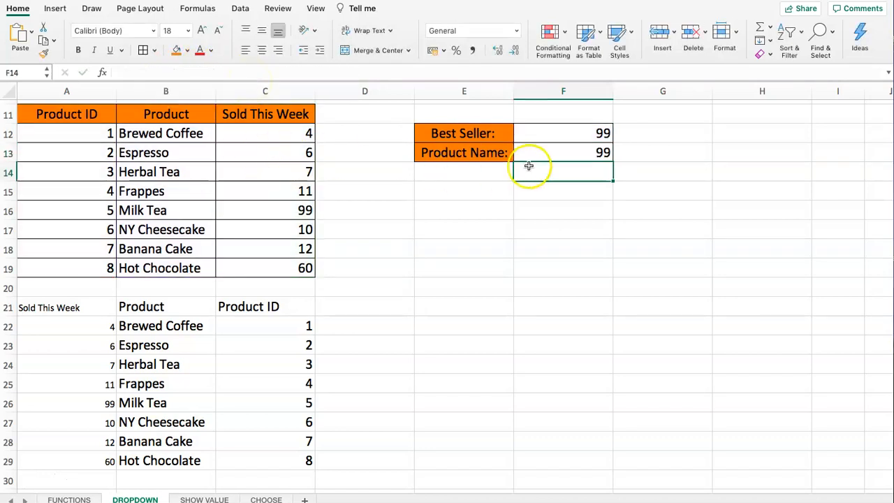
Step: Examine the column index in cell F13's VLOOKUP against the Sold This Week and Product columns of the reordered table
{"action": "left_click", "coordinate": [558, 152]}
{"action": "left_click", "coordinate": [559, 133]}
{"action": "left_click", "coordinate": [563, 153]}
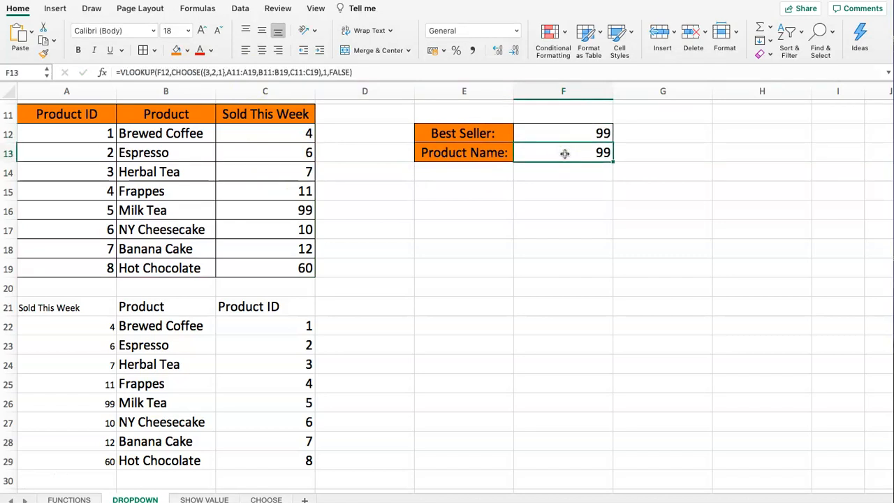
{"action": "left_click", "coordinate": [325, 72]}
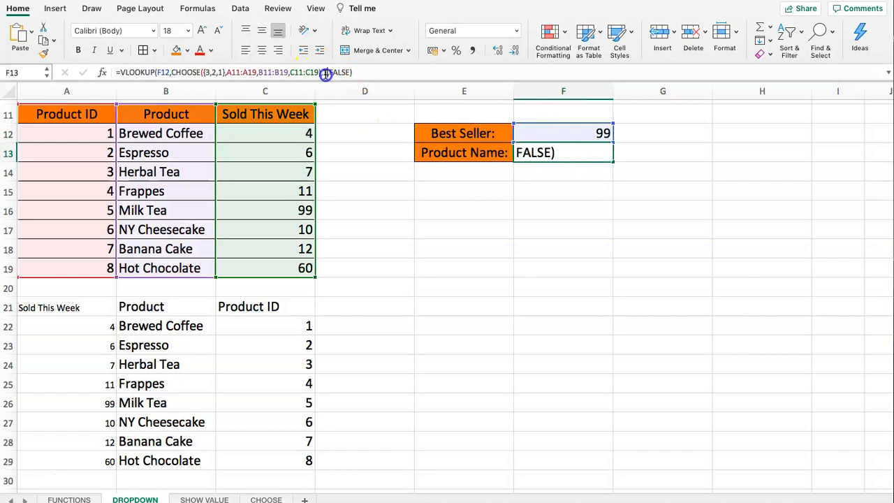
{"action": "type", "text": "1,"}
{"action": "key", "text": "Return"}
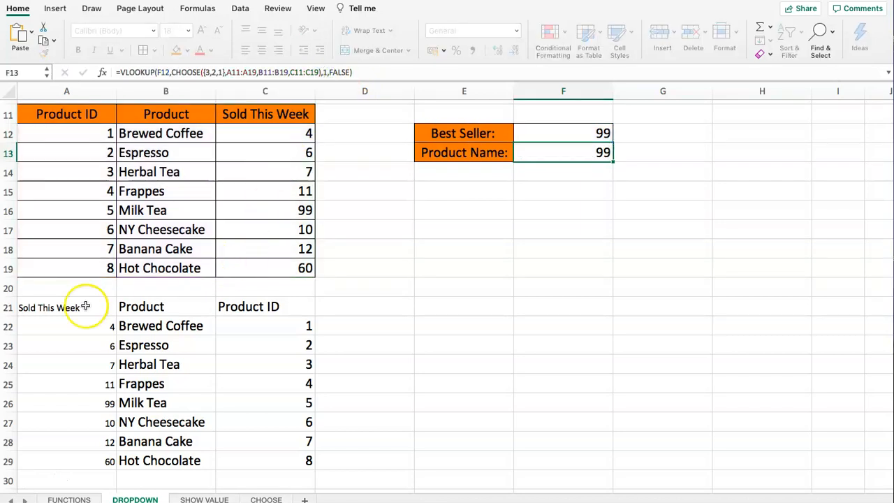
{"action": "left_click_drag", "start_coordinate": [60, 312], "coordinate": [49, 412]}
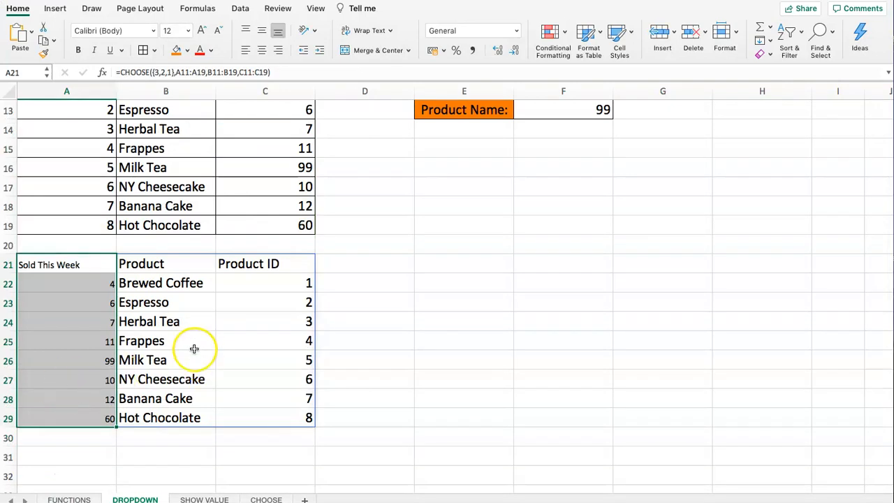
{"action": "scroll", "coordinate": [314, 346], "scroll_direction": "up", "scroll_amount": 1}
{"action": "left_click_drag", "start_coordinate": [150, 286], "coordinate": [159, 450]}
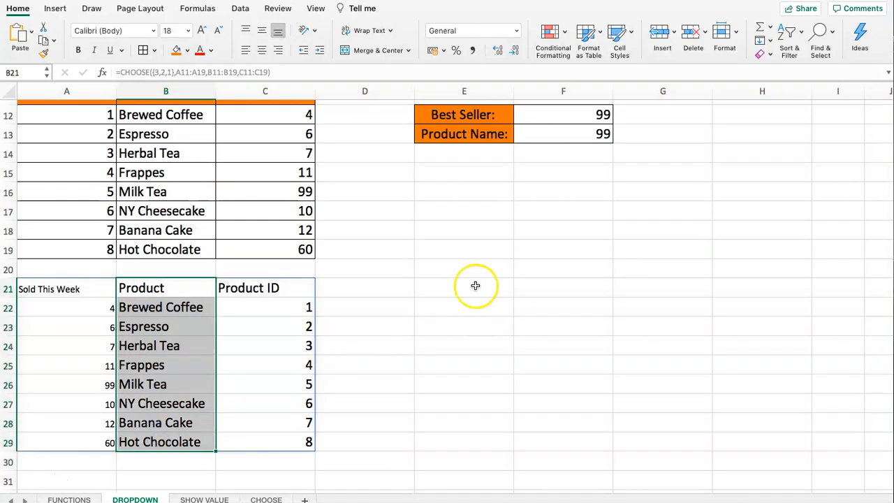
Step: Set the column index of the VLOOKUP formula in cell F13 to 2 so that it returns the product name
{"action": "scroll", "coordinate": [478, 266], "scroll_direction": "up", "scroll_amount": 1}
{"action": "left_click", "coordinate": [569, 156]}
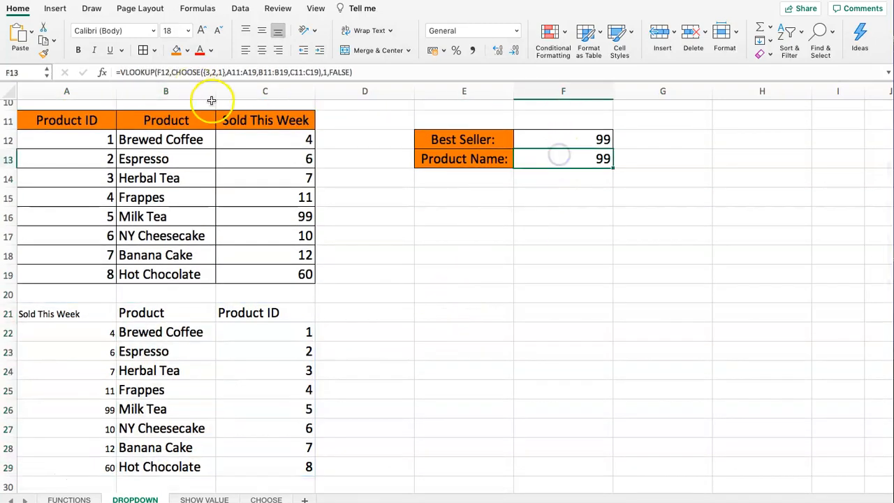
{"action": "left_click", "coordinate": [324, 72]}
{"action": "type", "text": "),1,"}
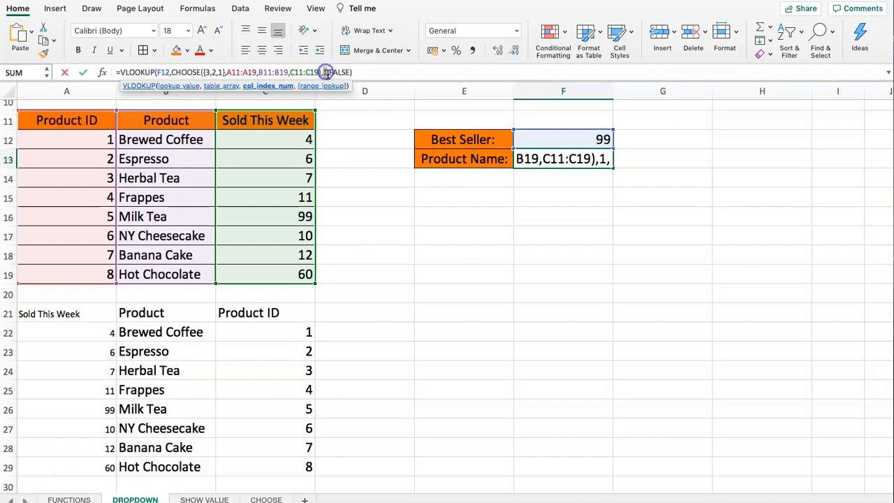
{"action": "key", "text": "BackSpace"}
{"action": "key", "text": "BackSpace"}
{"action": "type", "text": "2,"}
{"action": "key", "text": "Return"}
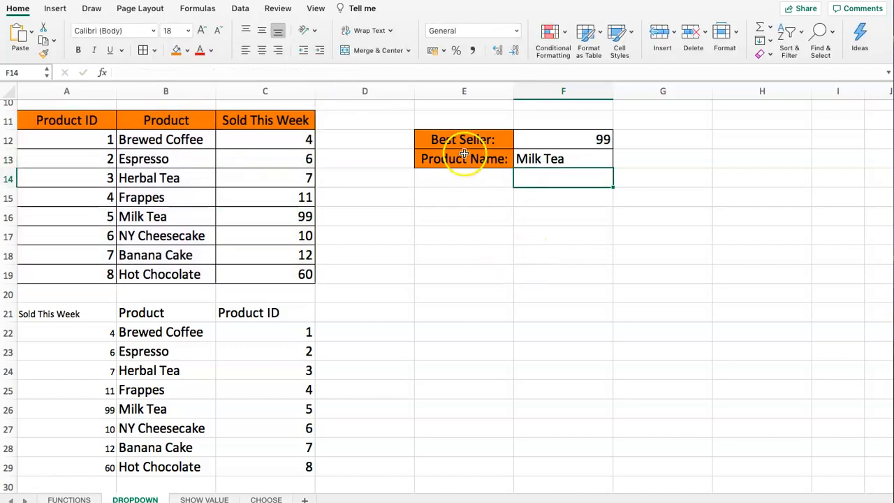
Step: Set the k argument of the LARGE formula in cell F12 to 2 to find the second-best seller
{"action": "left_click", "coordinate": [558, 142]}
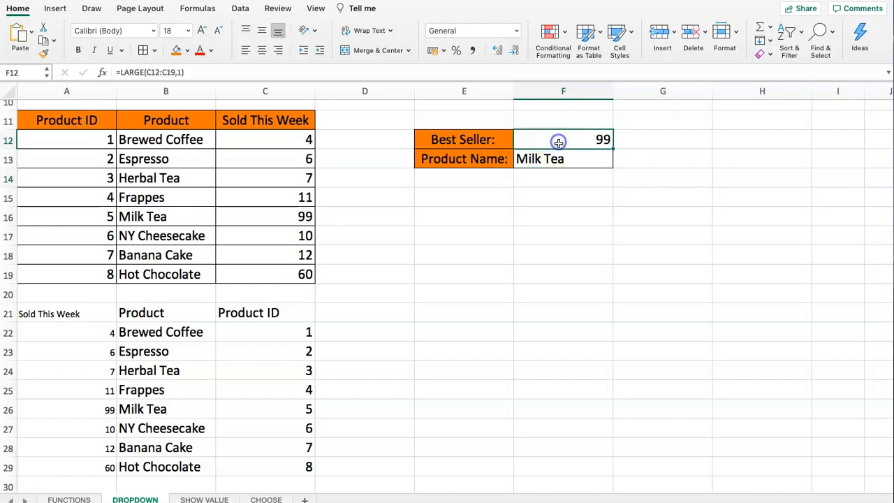
{"action": "left_click", "coordinate": [180, 72]}
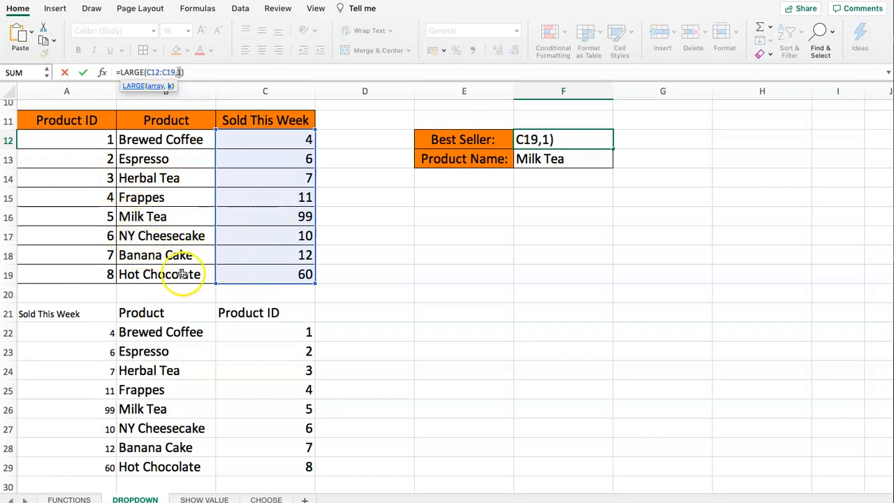
{"action": "key", "text": "BackSpace"}
{"action": "type", "text": "2"}
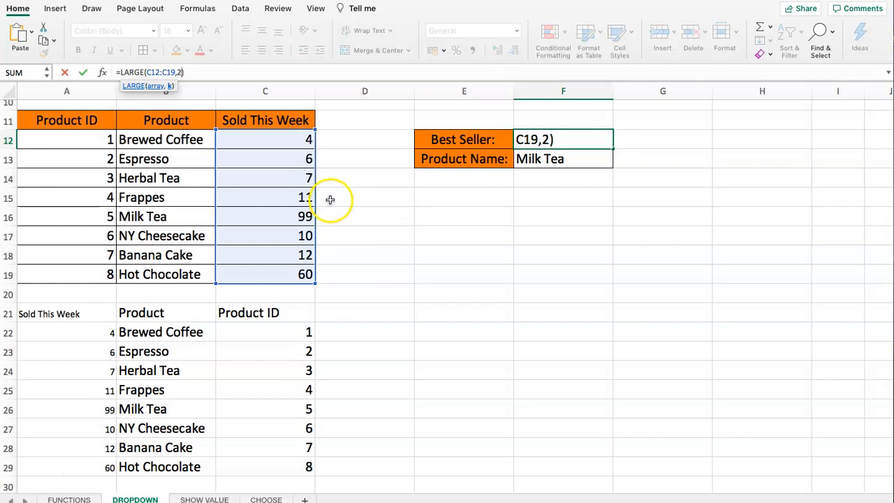
{"action": "key", "text": "Return"}
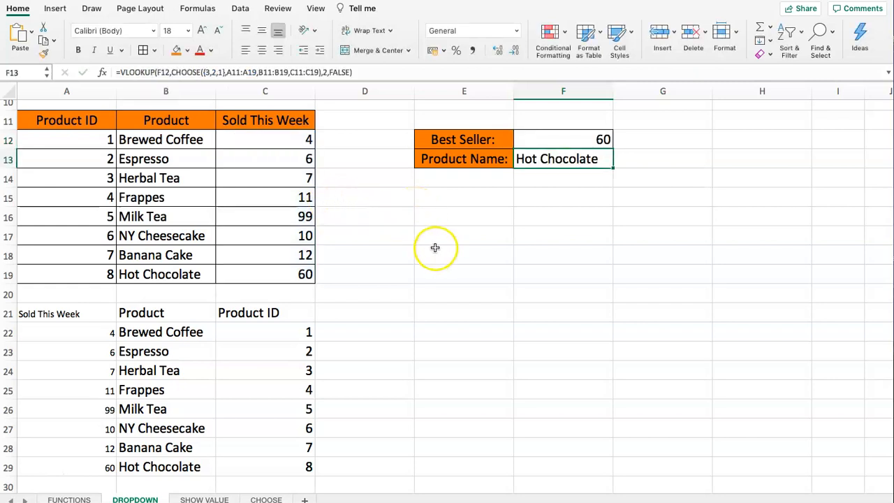
Step: Delete the CHOOSE formula in cell A21 to remove the reordered helper table, and check the formula in cell F13
{"action": "left_click", "coordinate": [61, 313]}
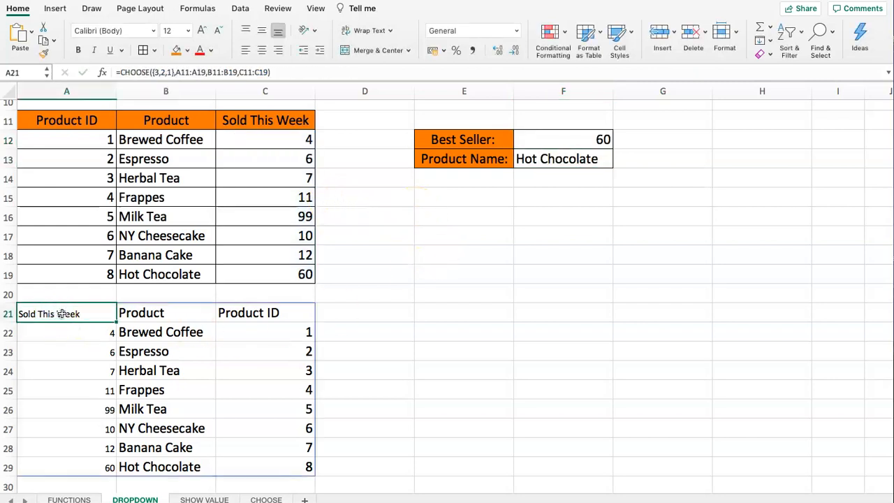
{"action": "key", "text": "Delete"}
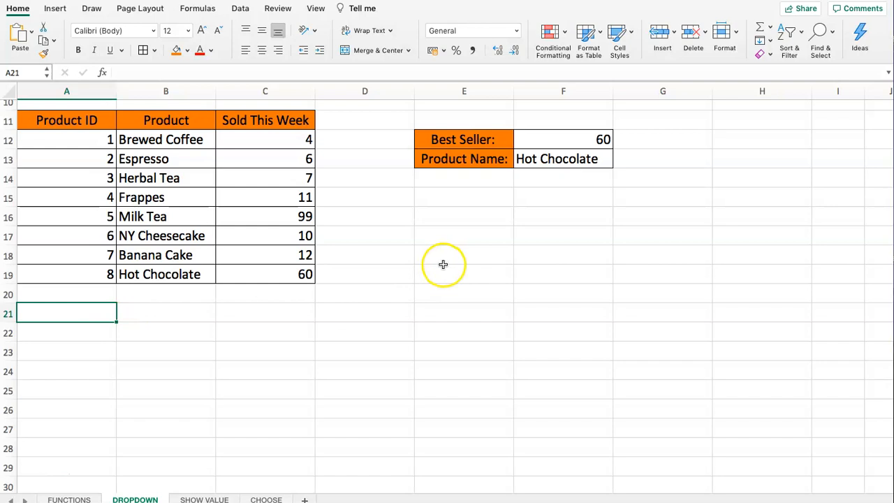
{"action": "scroll", "coordinate": [461, 252], "scroll_direction": "up", "scroll_amount": 3}
{"action": "left_click", "coordinate": [548, 211]}
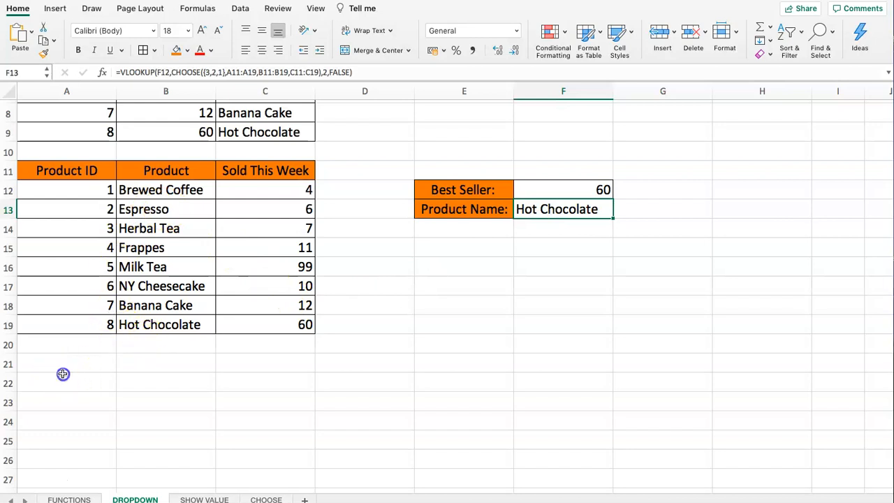
{"action": "left_click_drag", "start_coordinate": [62, 374], "coordinate": [179, 419]}
{"action": "left_click", "coordinate": [190, 339]}
Step: Set the Sold This Week quantity for Banana Cake in cell C18 to 150
{"action": "left_click_drag", "start_coordinate": [60, 170], "coordinate": [265, 329]}
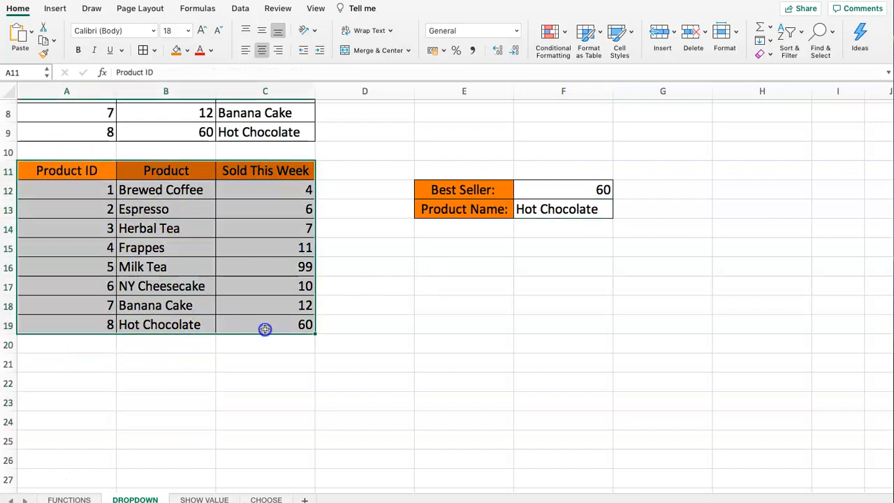
{"action": "left_click", "coordinate": [170, 326]}
{"action": "left_click", "coordinate": [162, 306]}
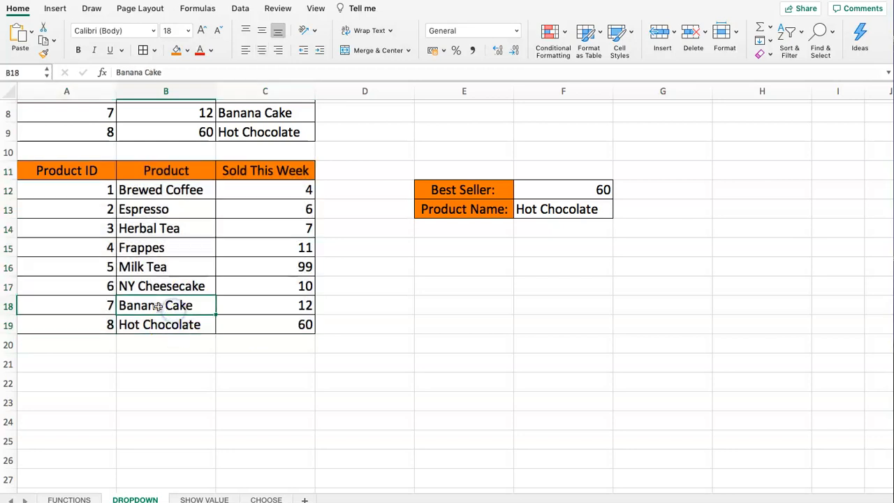
{"action": "left_click", "coordinate": [262, 309]}
{"action": "type", "text": "150"}
{"action": "key", "text": "Return"}
{"action": "left_click", "coordinate": [259, 305]}
Step: Set the k argument of the LARGE formula in cell F12 back to 1
{"action": "left_click", "coordinate": [586, 188]}
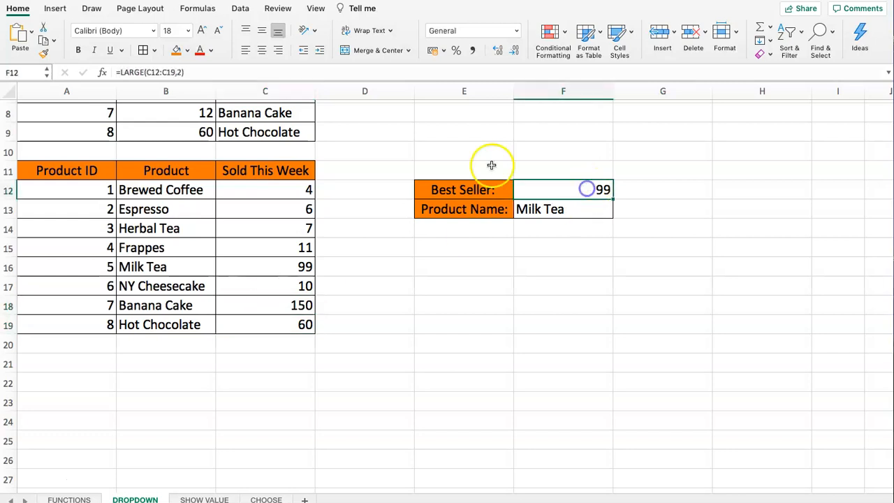
{"action": "left_click", "coordinate": [178, 73]}
{"action": "key", "text": "BackSpace"}
{"action": "type", "text": "1"}
{"action": "key", "text": "Return"}
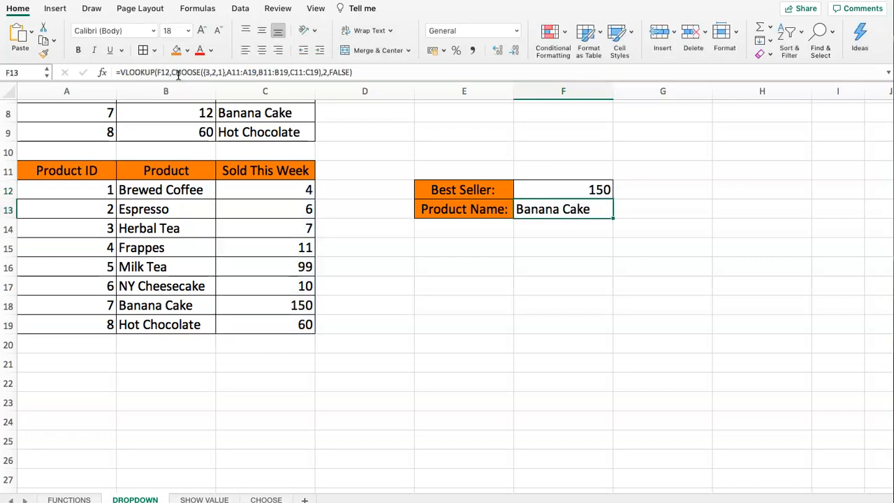
Step: Set the Sold This Week quantity for Brewed Coffee in cell C12 to 400
{"action": "left_click", "coordinate": [270, 192]}
{"action": "type", "text": "400"}
{"action": "key", "text": "Return"}
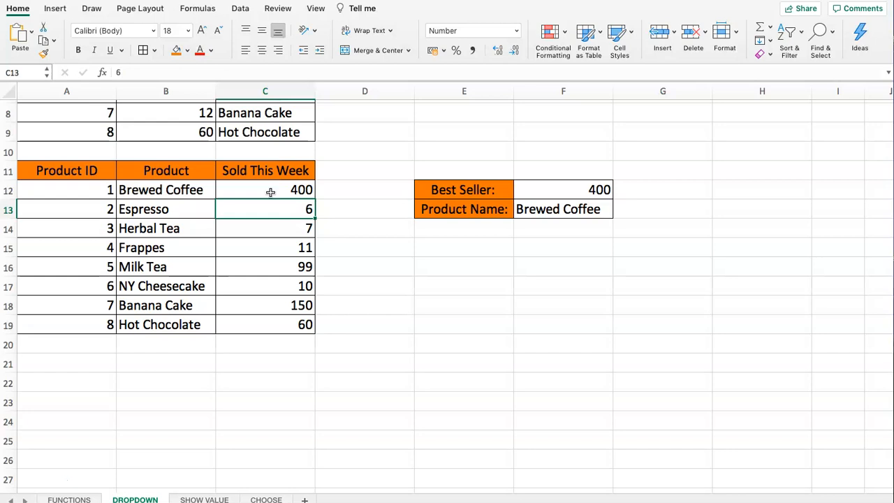
Step: Review the formulas in F12 and F13, and set the VLOOKUP column index in F13 to 3 to return the Product ID
{"action": "scroll", "coordinate": [254, 204], "scroll_direction": "up", "scroll_amount": 1}
{"action": "scroll", "coordinate": [254, 209], "scroll_direction": "up", "scroll_amount": 6}
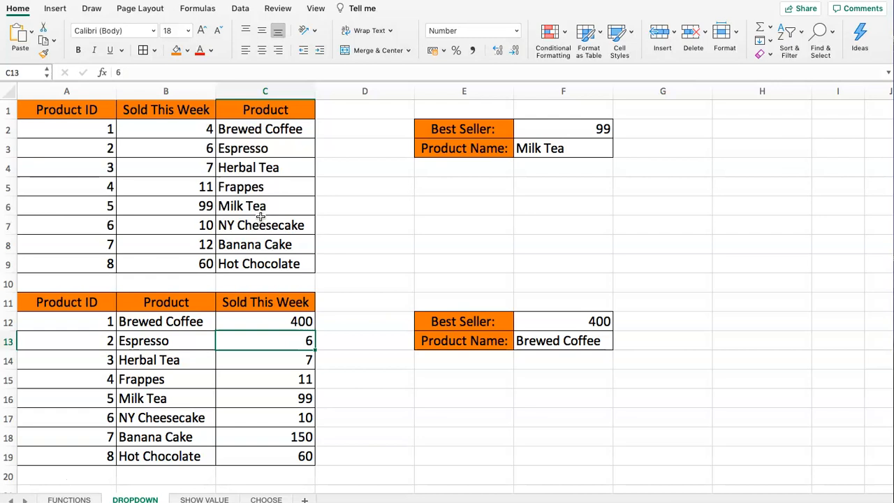
{"action": "left_click", "coordinate": [544, 325]}
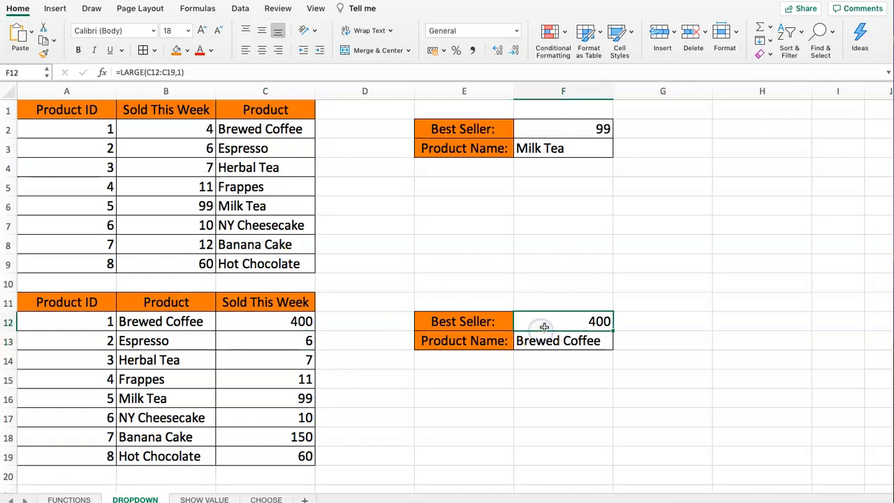
{"action": "key", "text": "Down"}
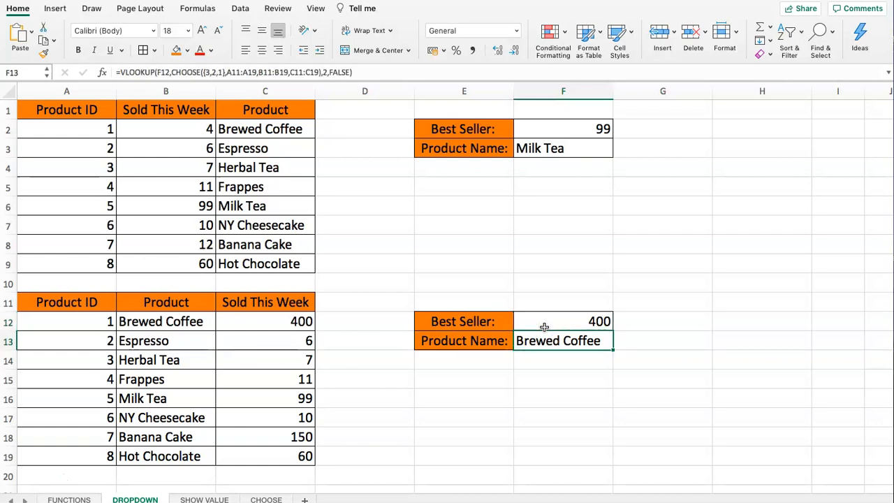
{"action": "left_click", "coordinate": [324, 72]}
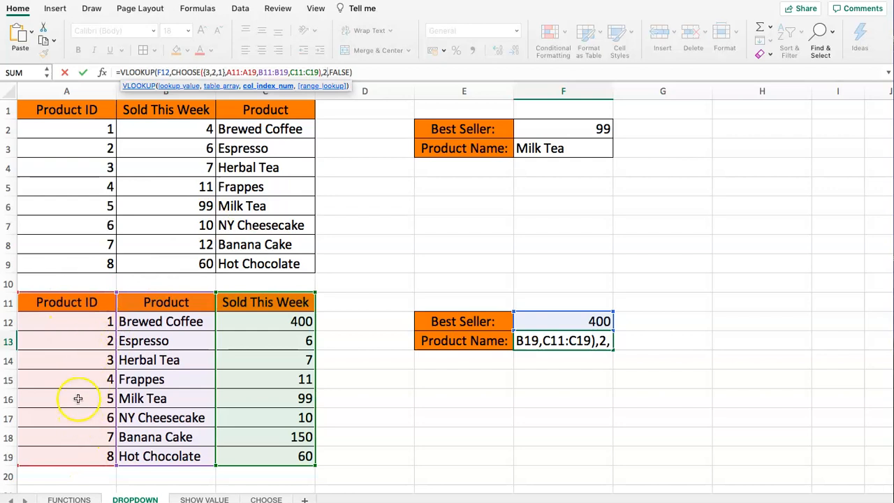
{"action": "left_click", "coordinate": [219, 72]}
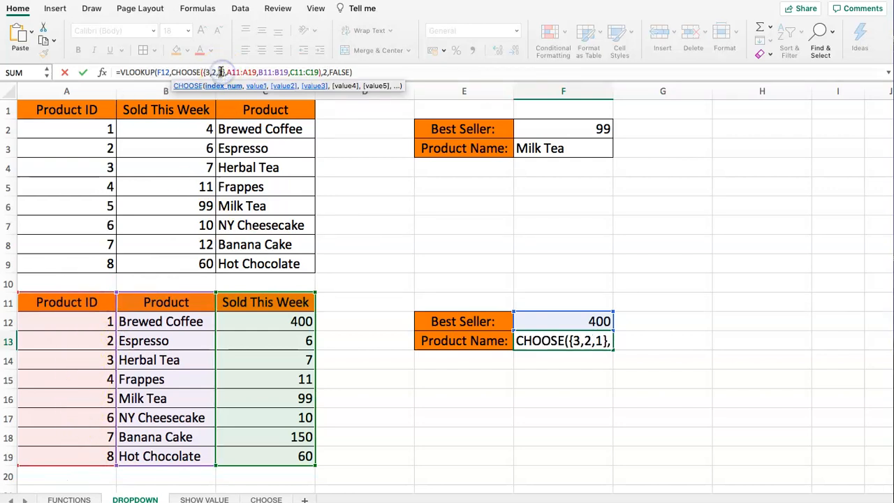
{"action": "left_click", "coordinate": [327, 72]}
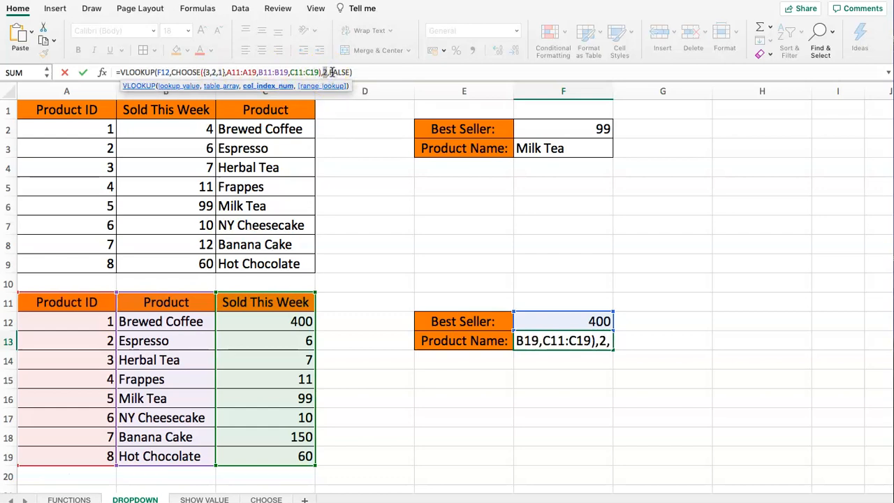
{"action": "type", "text": "3"}
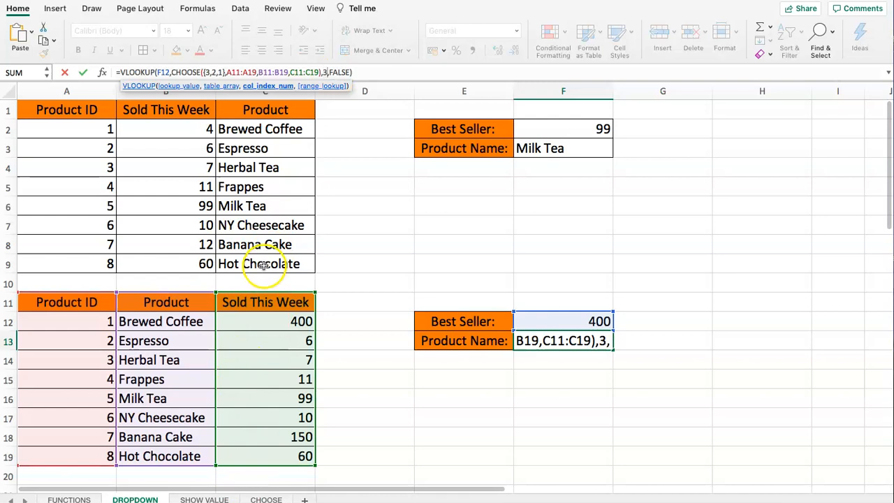
{"action": "key", "text": "Return"}
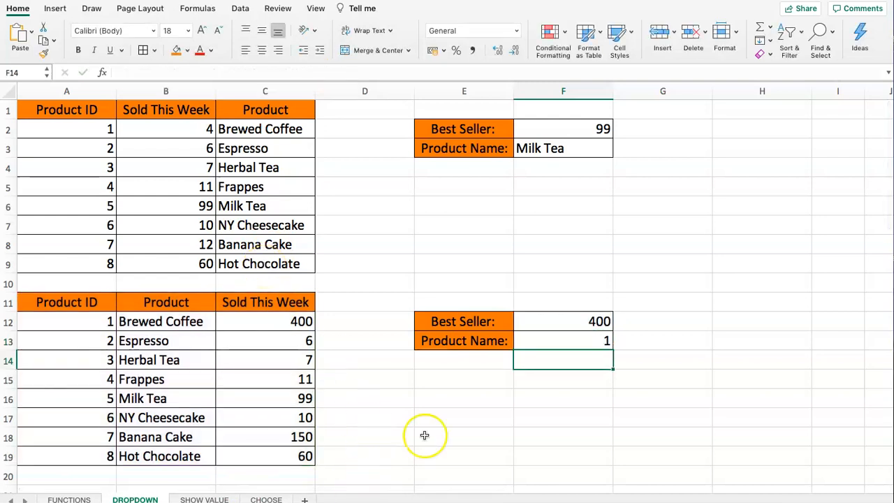
Step: Compare the results in F12 and F13 with the Brewed Coffee row in A12:C12
{"action": "left_click", "coordinate": [579, 340]}
{"action": "left_click", "coordinate": [574, 321]}
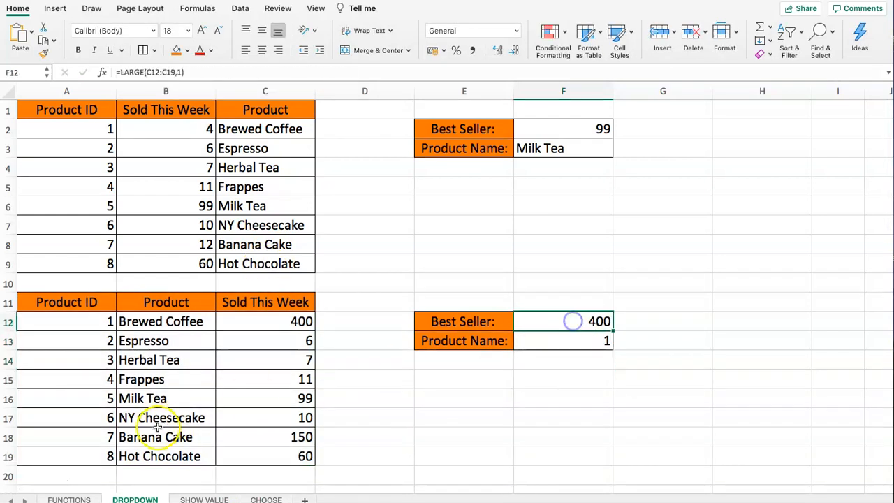
{"action": "left_click_drag", "start_coordinate": [259, 322], "coordinate": [74, 323]}
{"action": "left_click", "coordinate": [74, 322]}
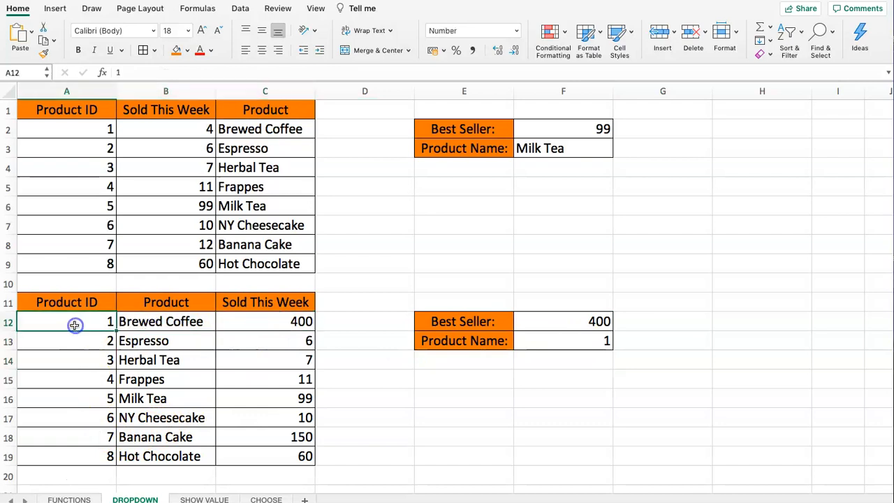